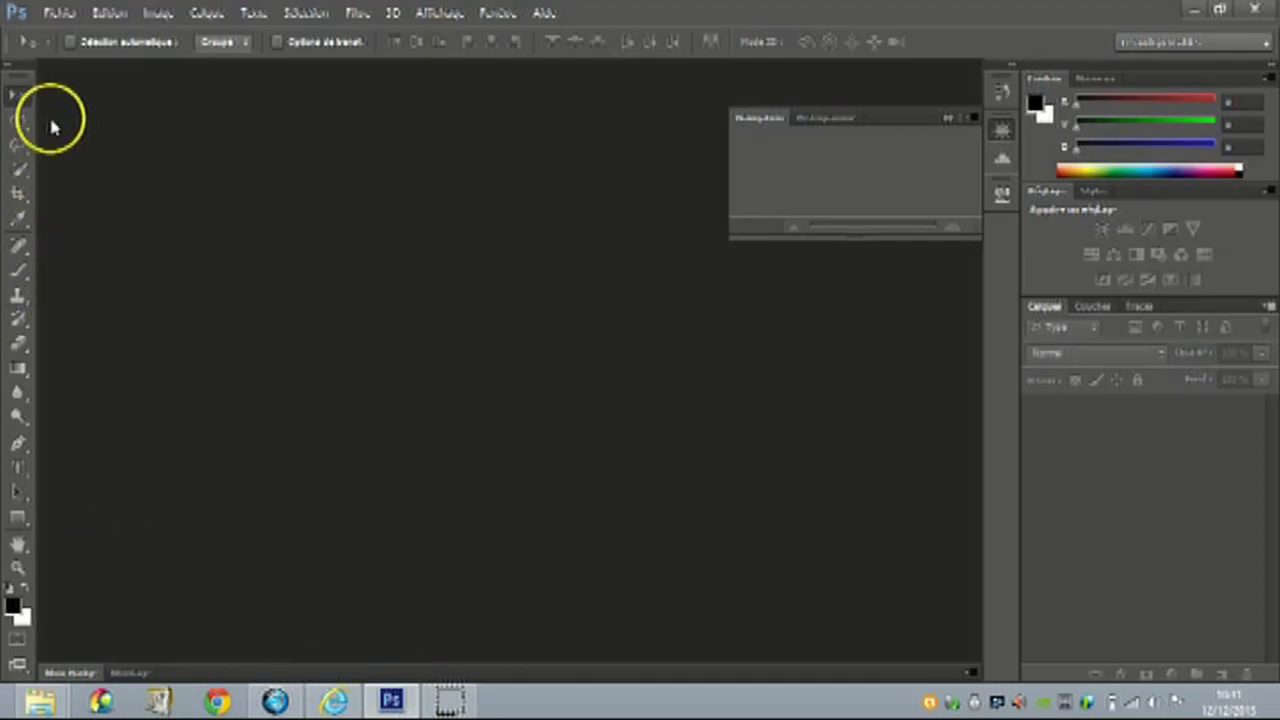
Step: Open the TRIPTYQUE_2 three-panel template image from disk
left_click(77, 14)
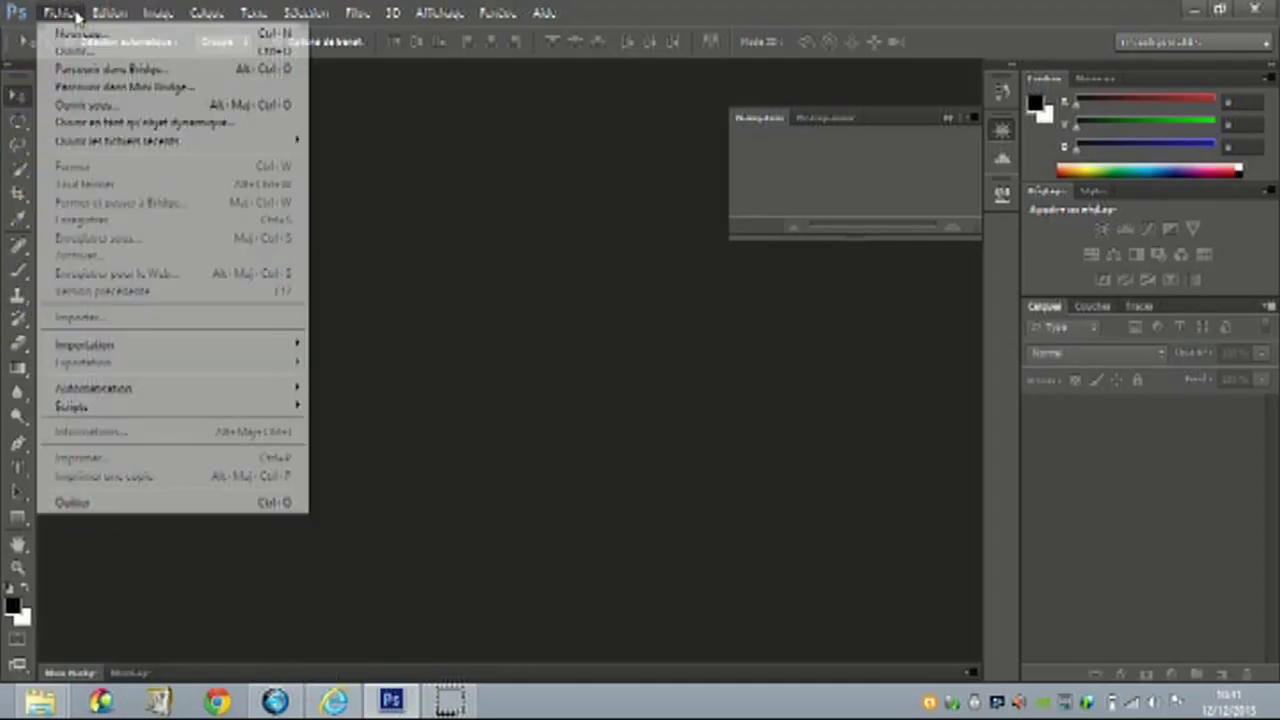
left_click(60, 50)
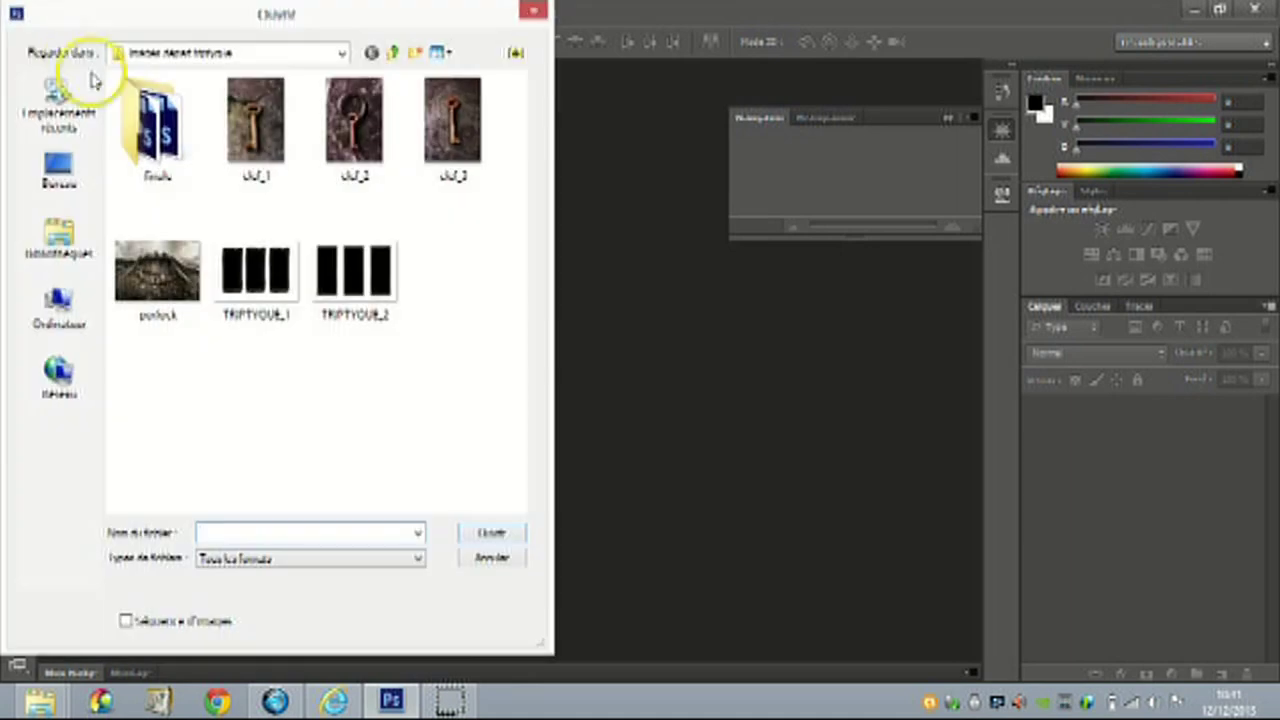
left_click(376, 292)
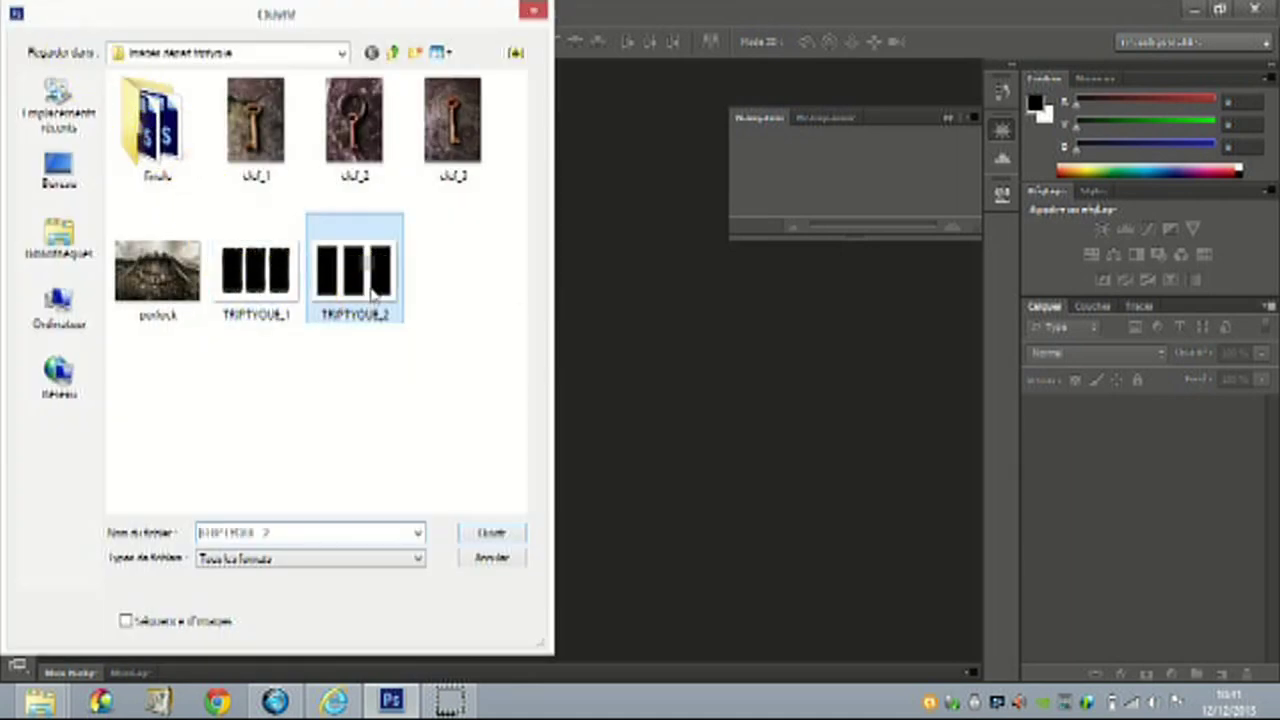
left_click(488, 532)
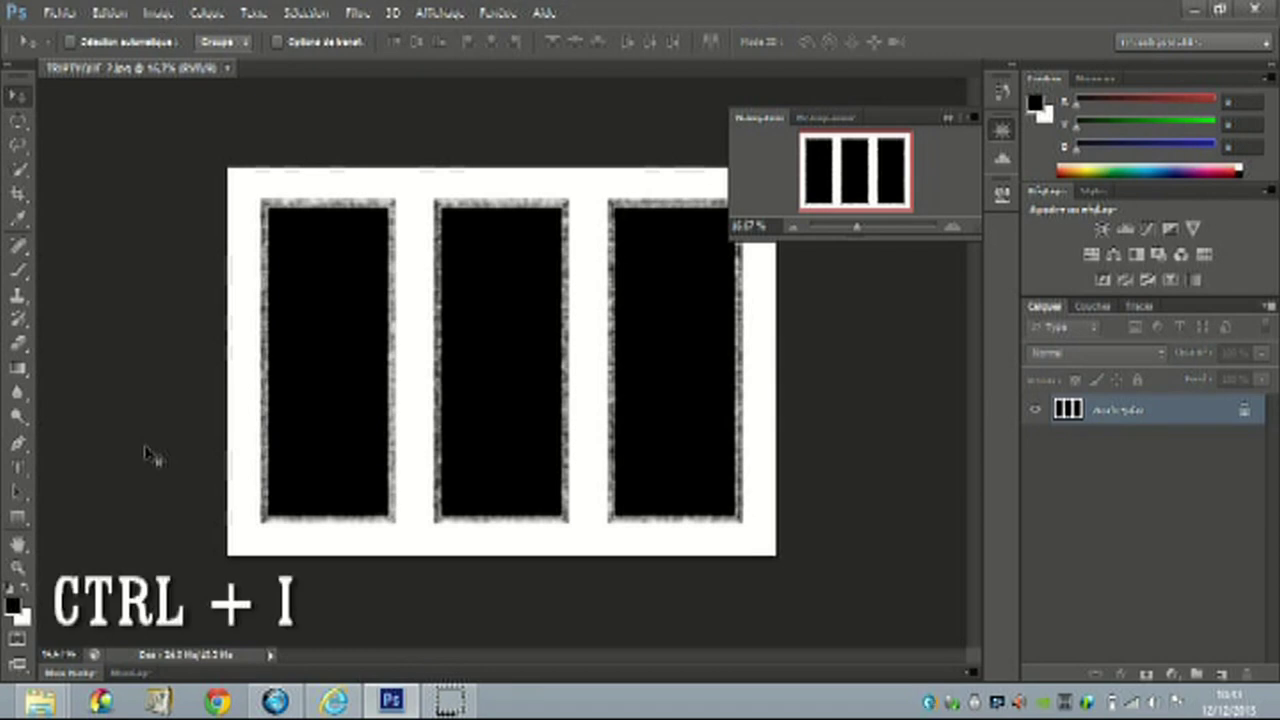
Step: Invert the triptych with Ctrl+I so the frame turns black around three white windows
key("ctrl+i")
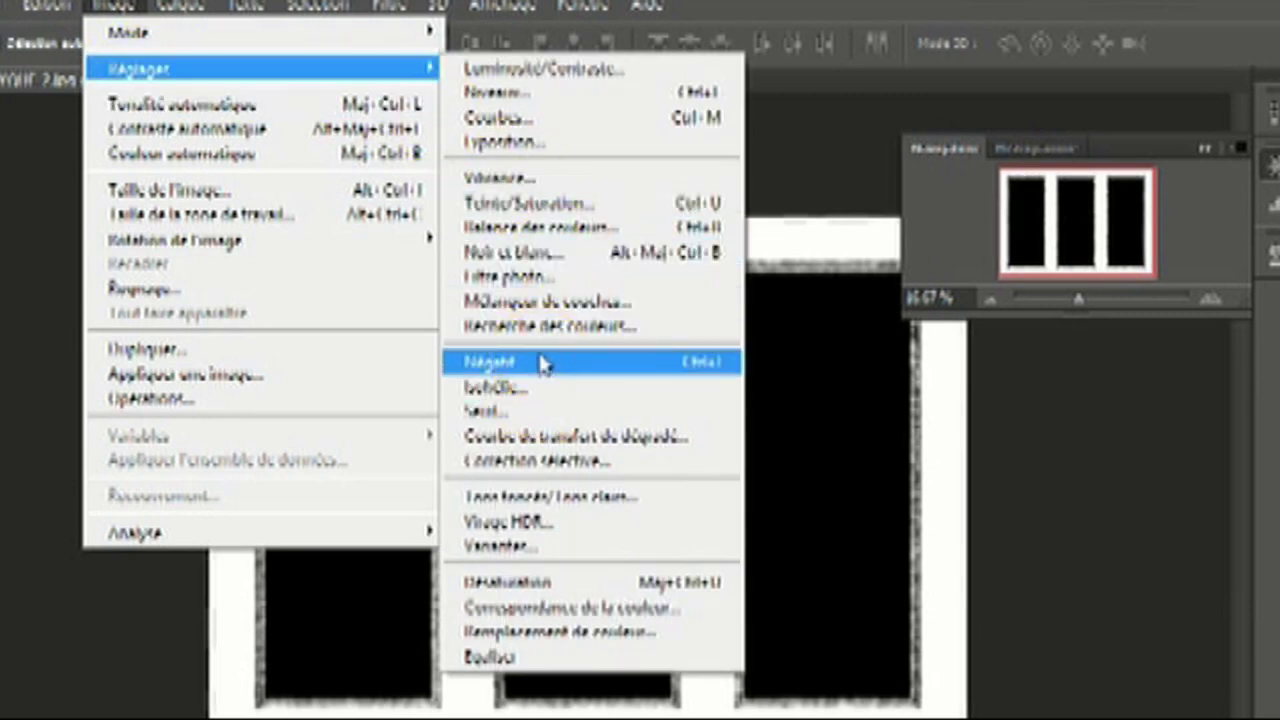
left_click(100, 605)
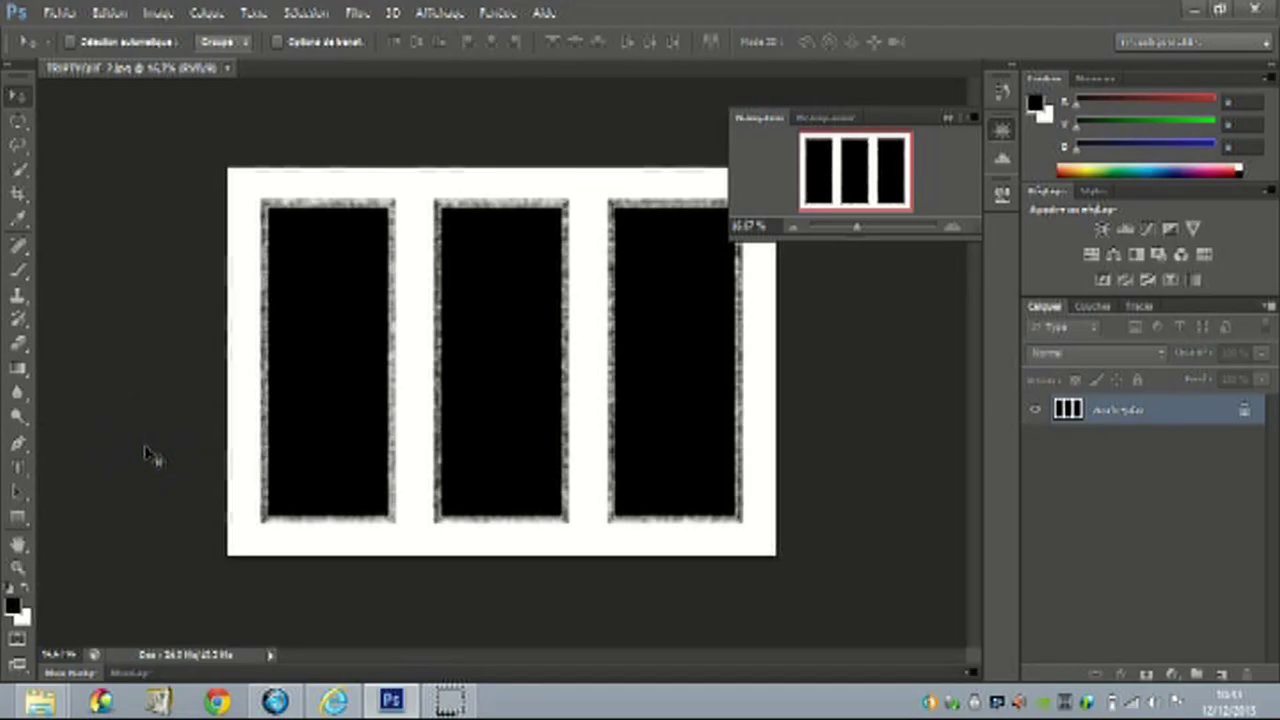
key("ctrl+i")
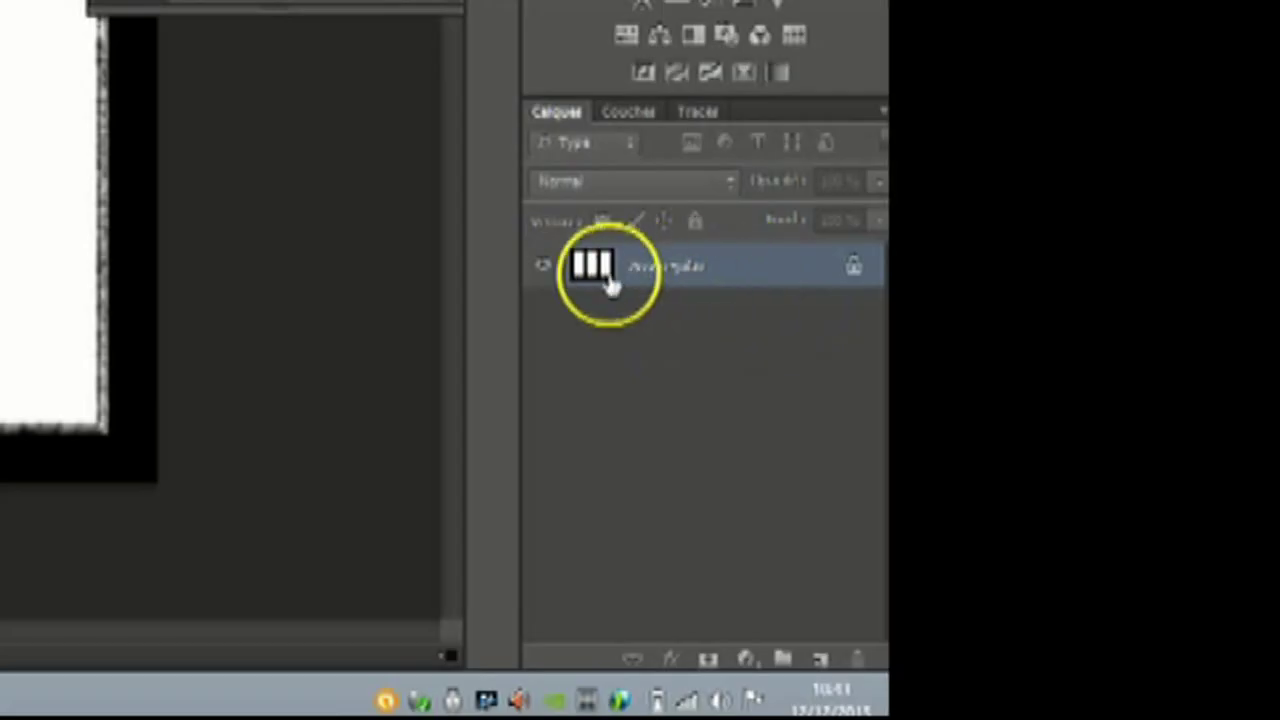
left_click(610, 283)
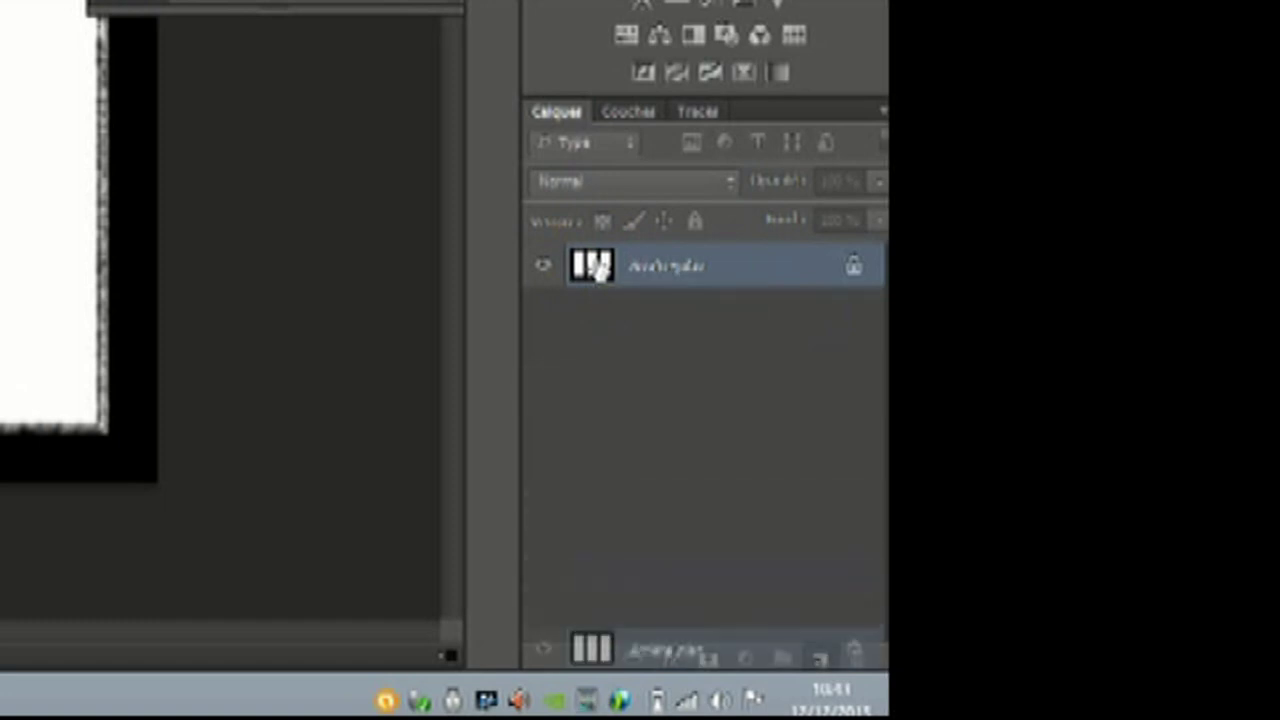
Step: Duplicate the Arrière-plan layer and rename the copy 'cadrecadre noir'
left_click_drag(598, 272, 820, 660)
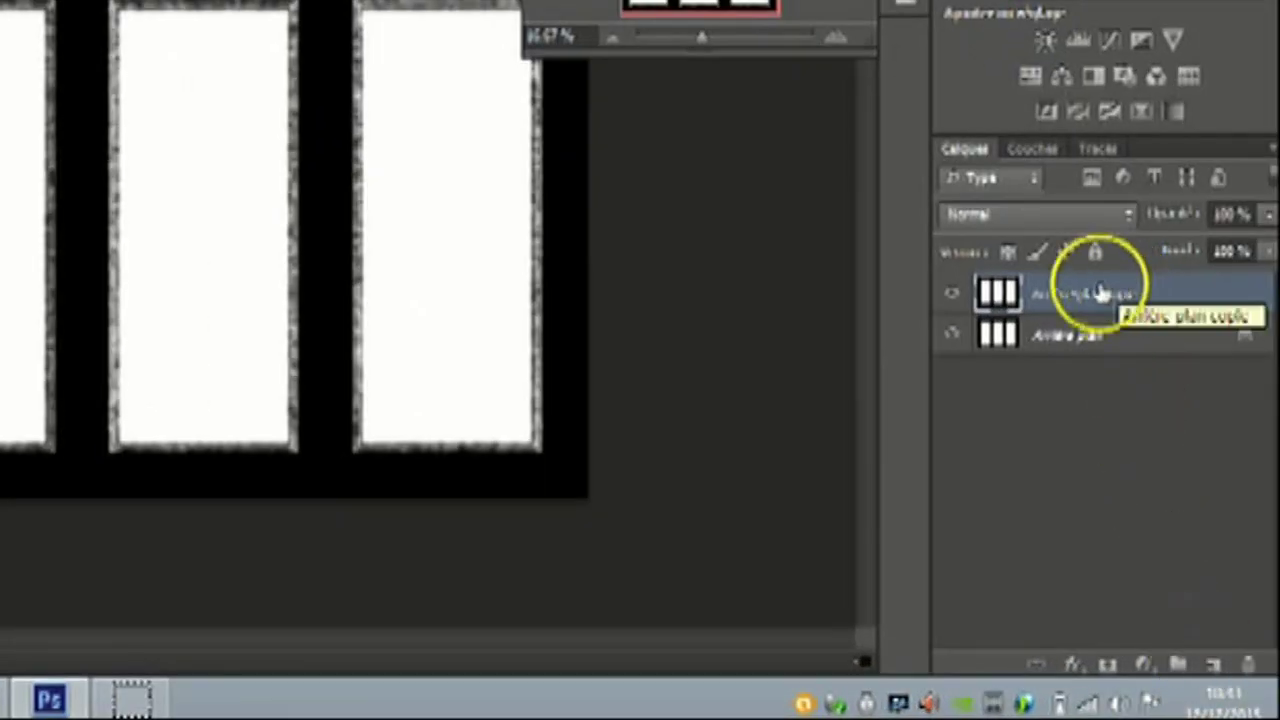
double_click(1098, 292)
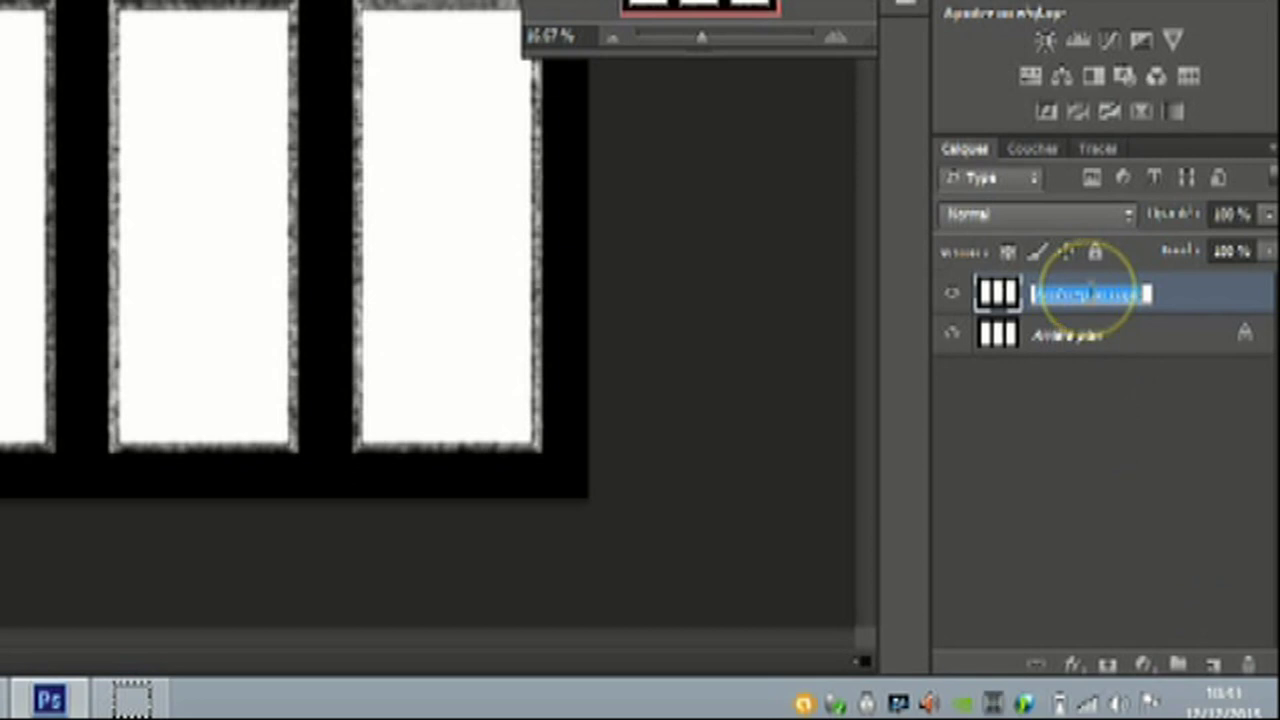
left_click(1088, 290)
type("cadre")
type("cadre noir")
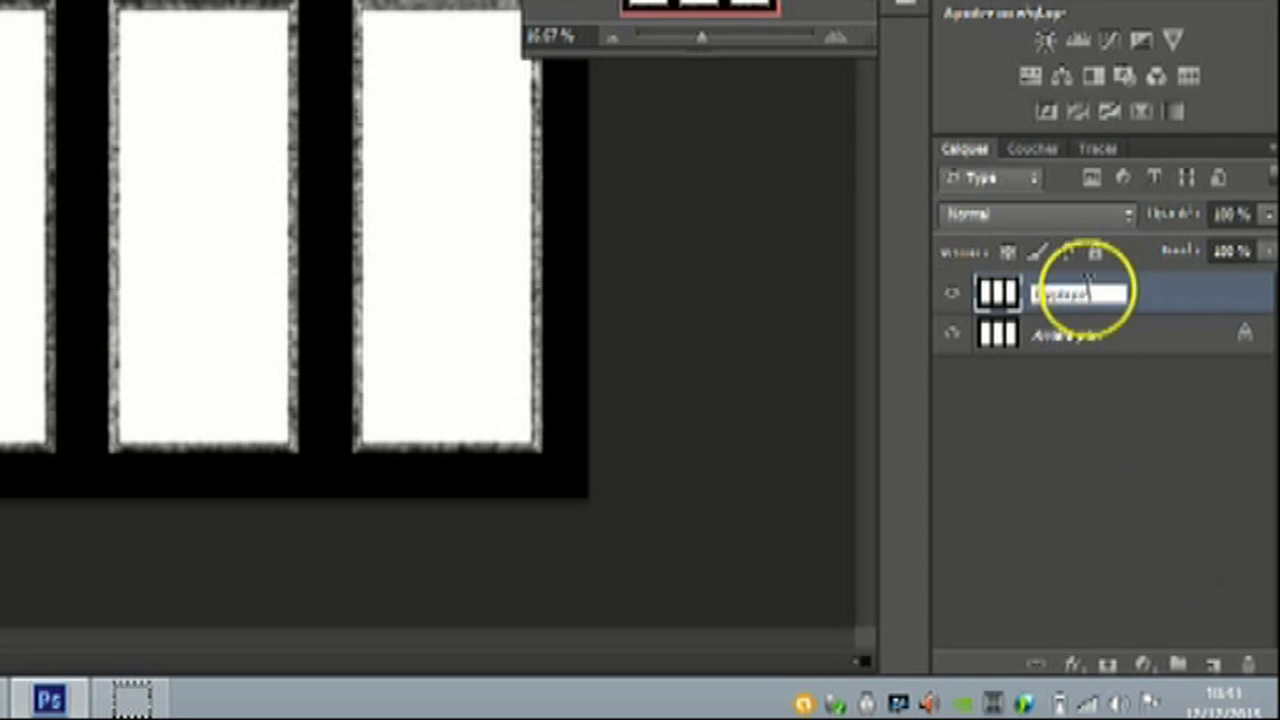
key("Return")
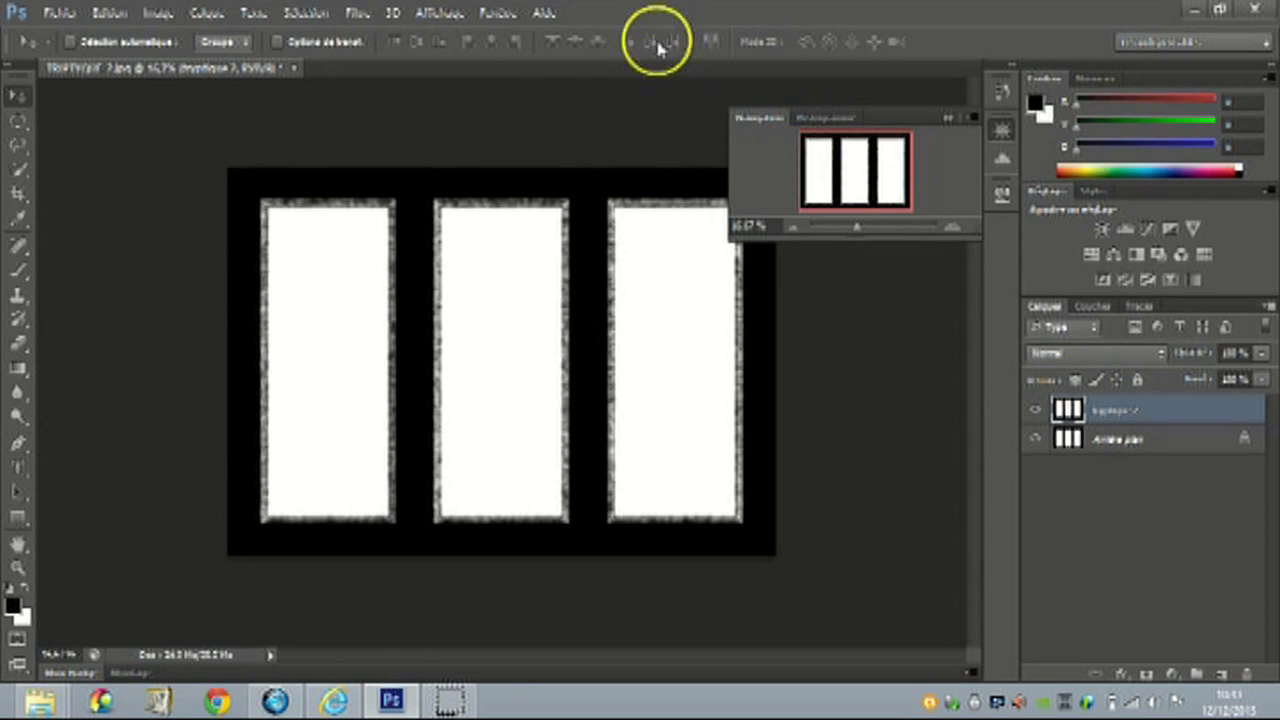
Step: Open the porlock sepia beach photo as a second document
left_click(62, 12)
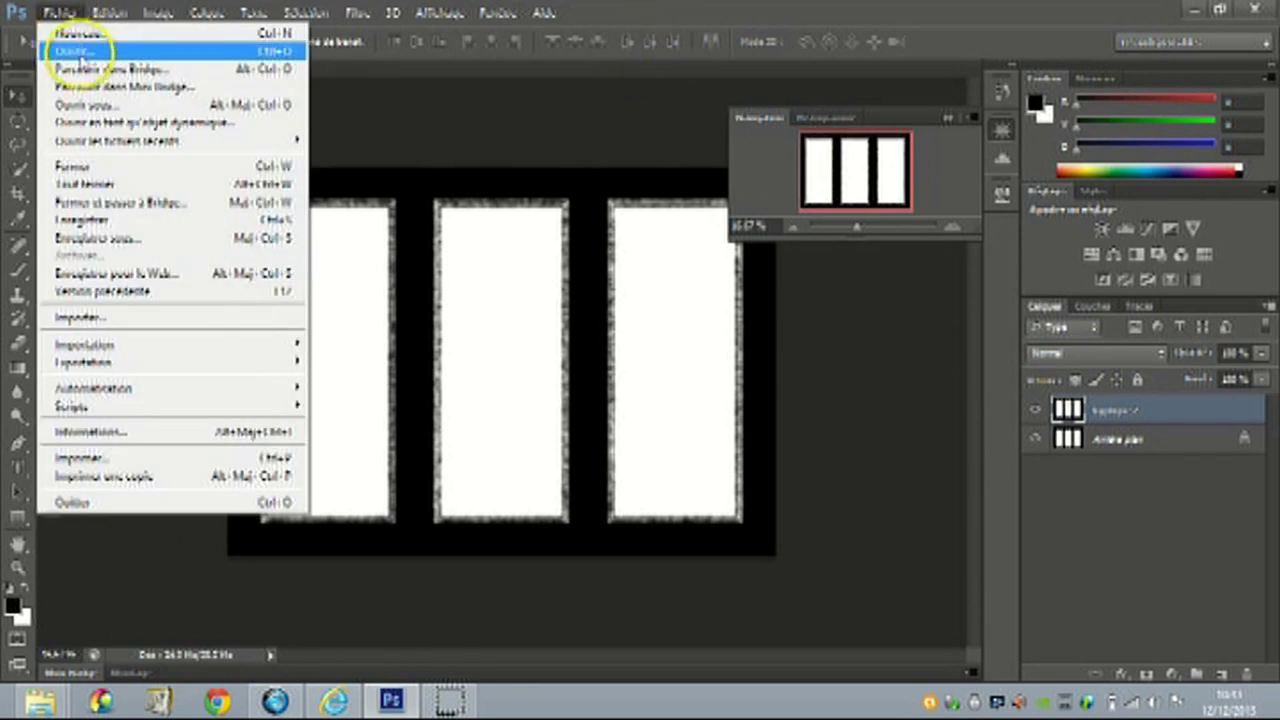
left_click(80, 52)
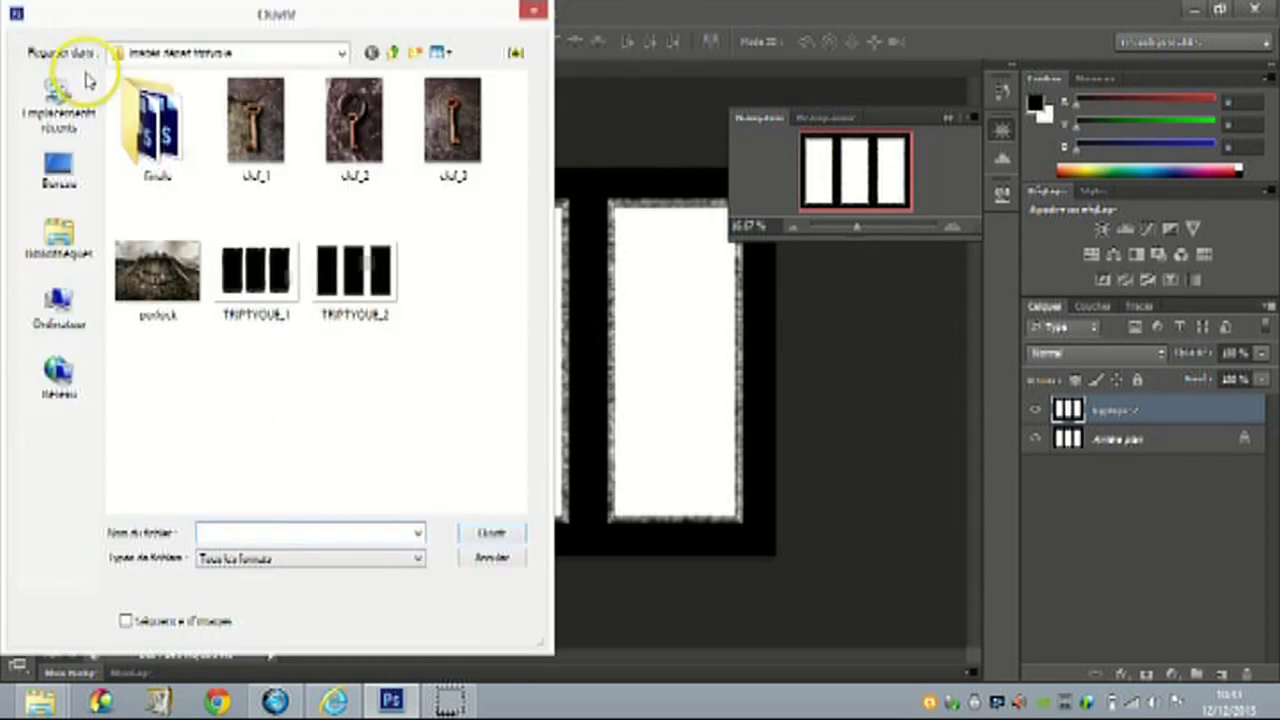
left_click(158, 285)
left_click(488, 535)
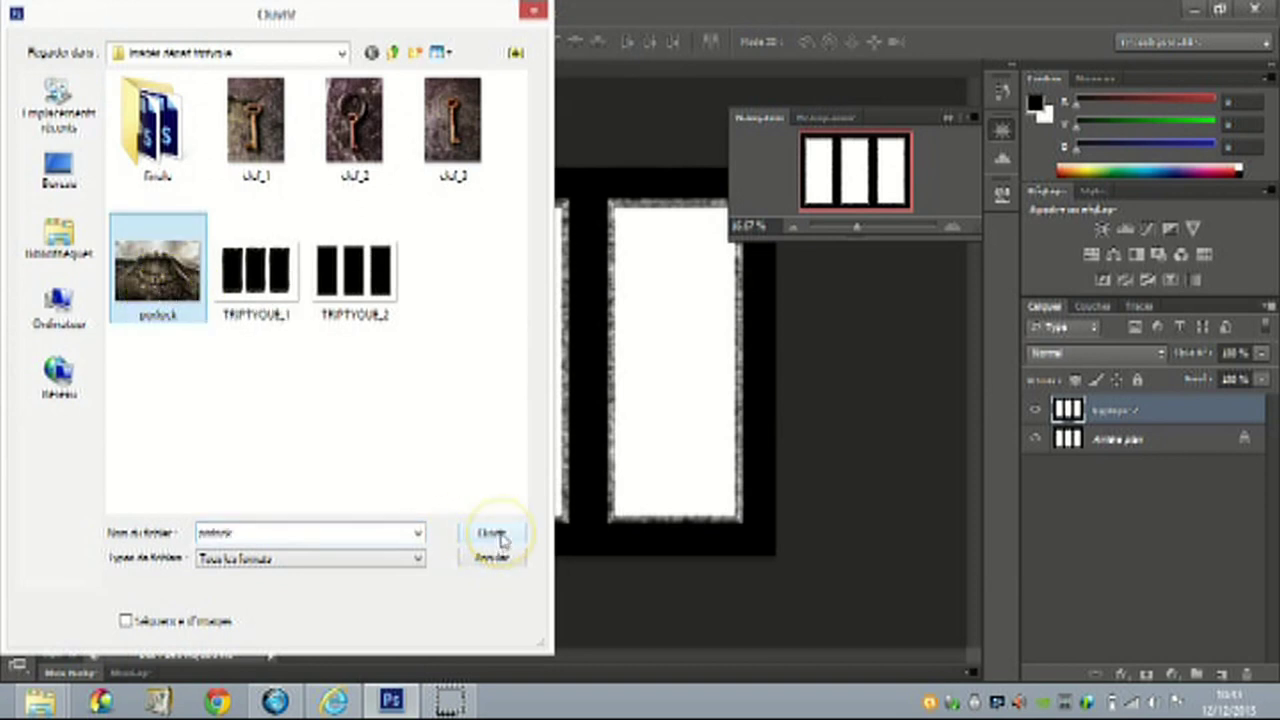
left_click(503, 538)
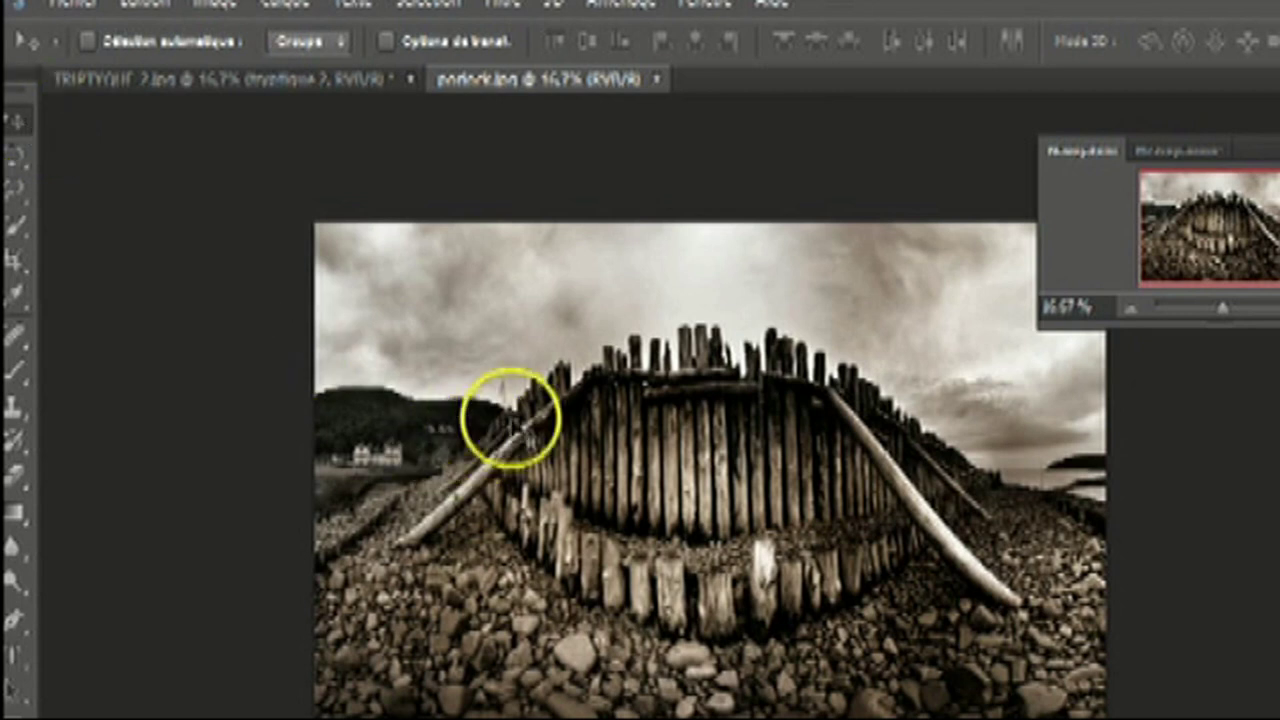
Step: Drag the beach photo into the triptych document and rename its layer Portlock
left_click_drag(506, 410, 237, 85)
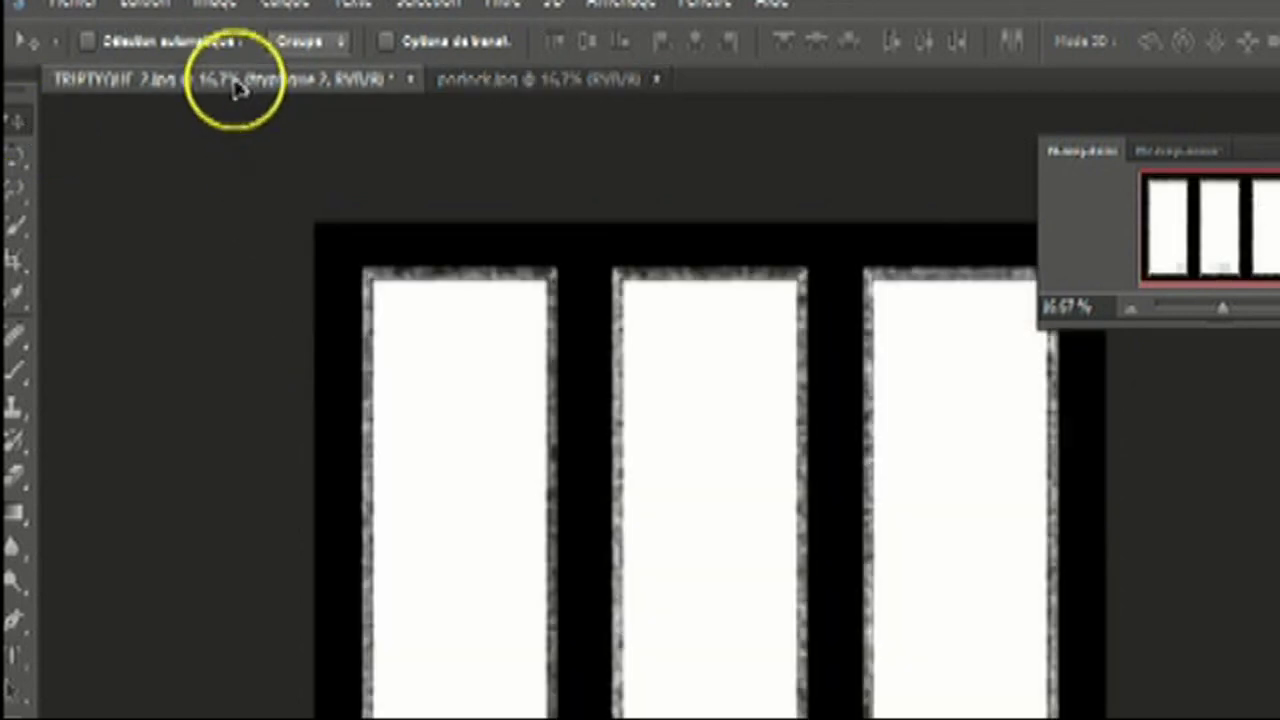
left_click_drag(237, 85, 420, 295)
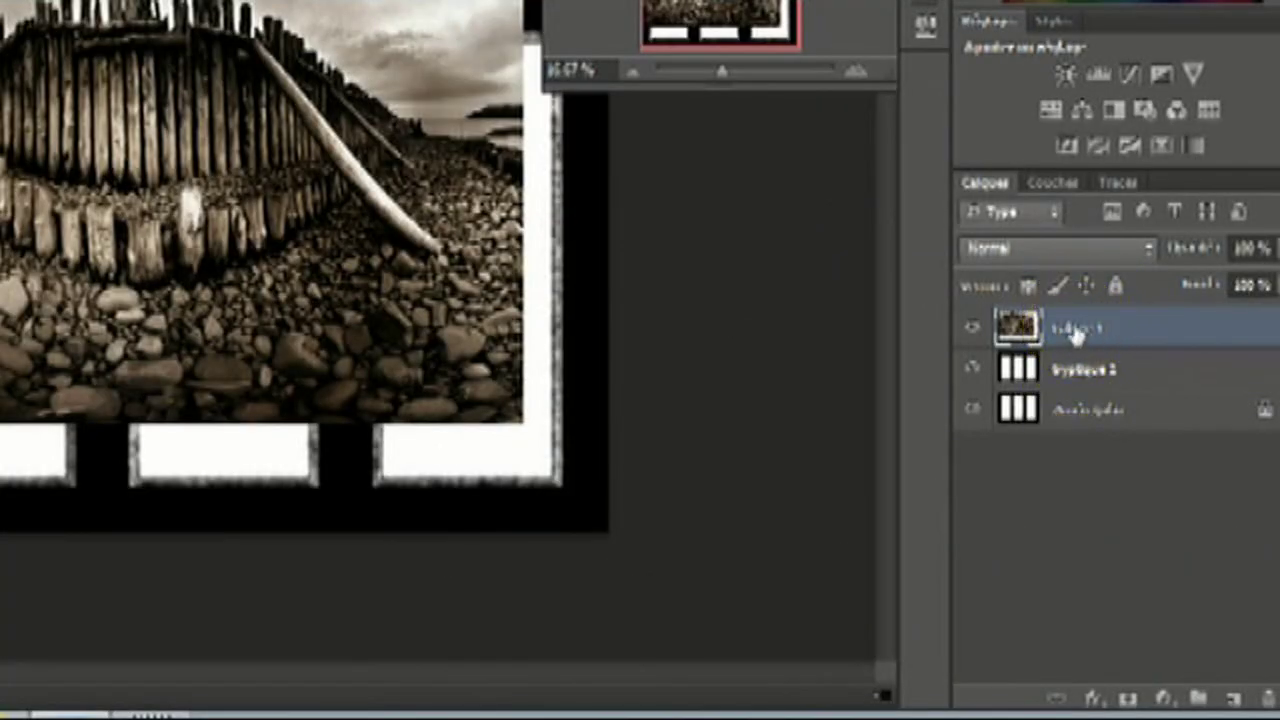
double_click(1075, 332)
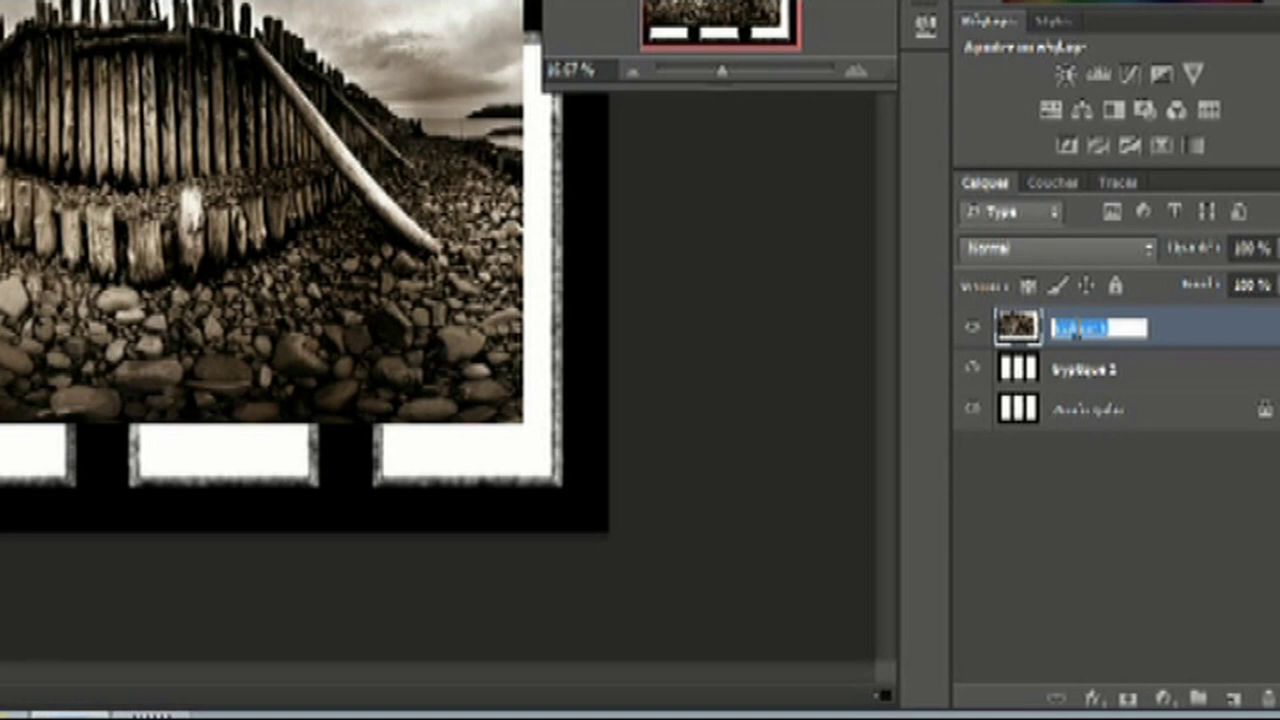
type("merier")
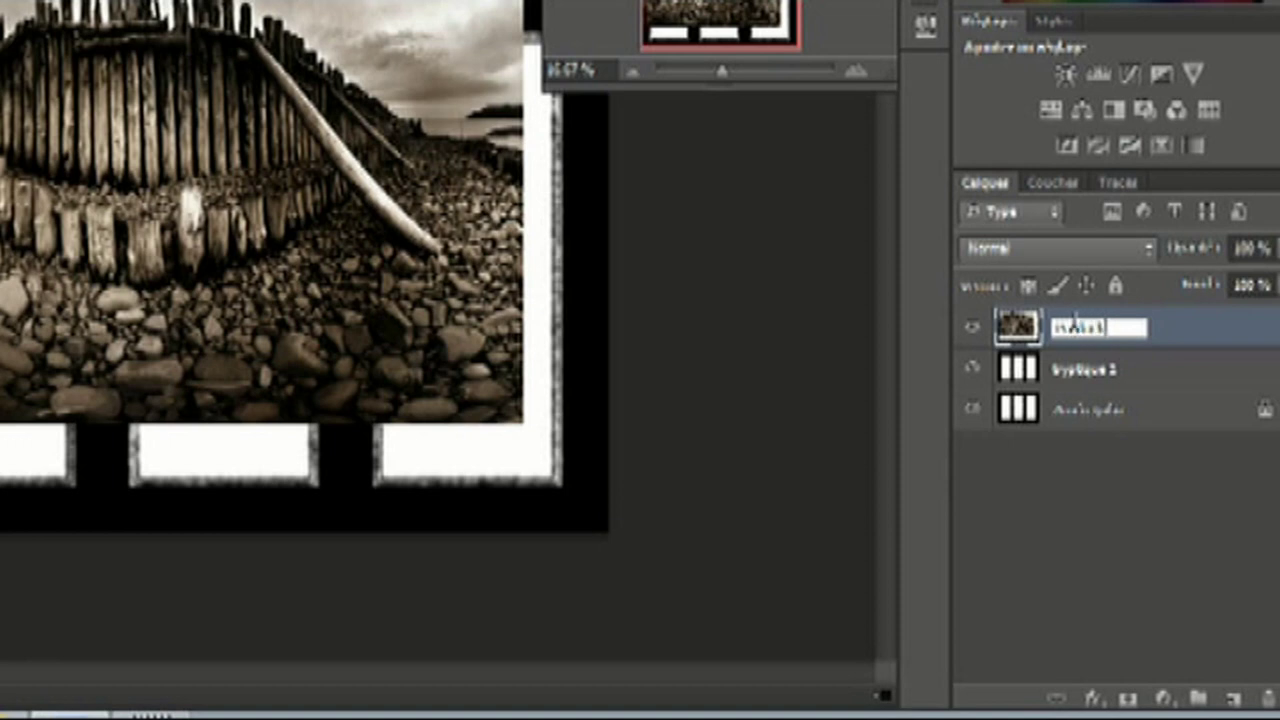
key("Return")
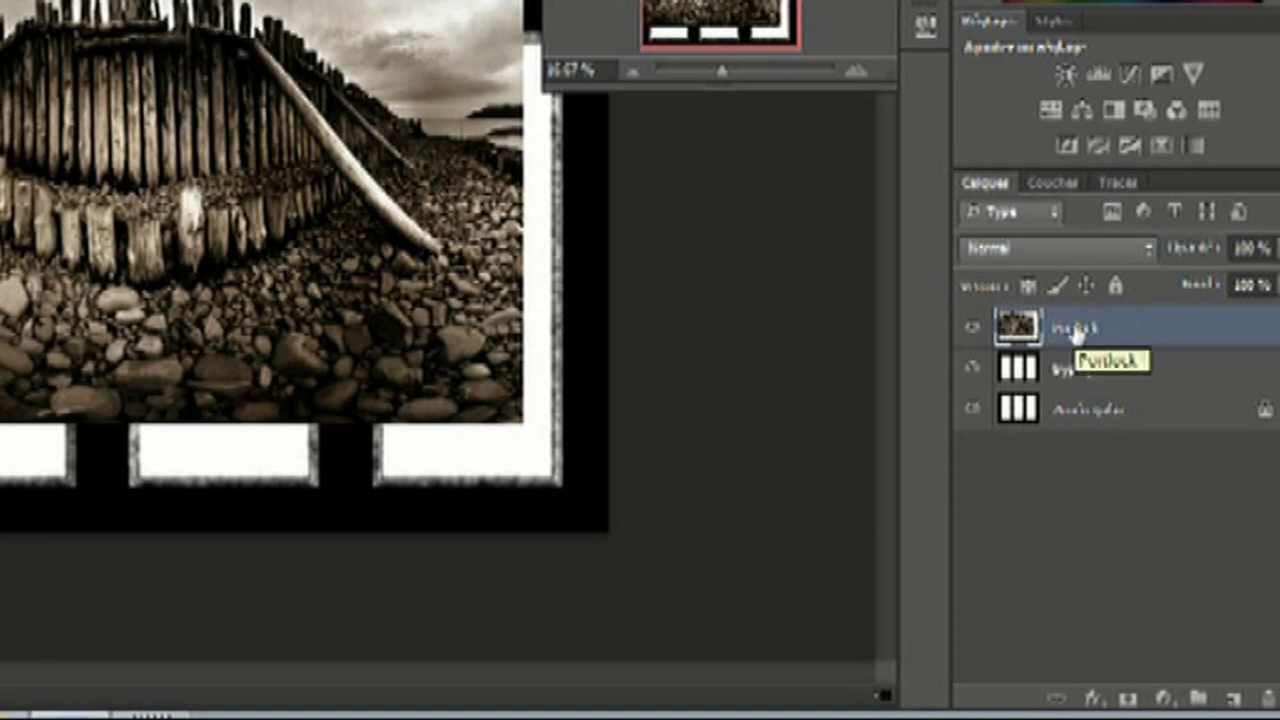
Step: Move the frame layer above the Portlock photo layer in the Layers panel
left_click(1017, 322)
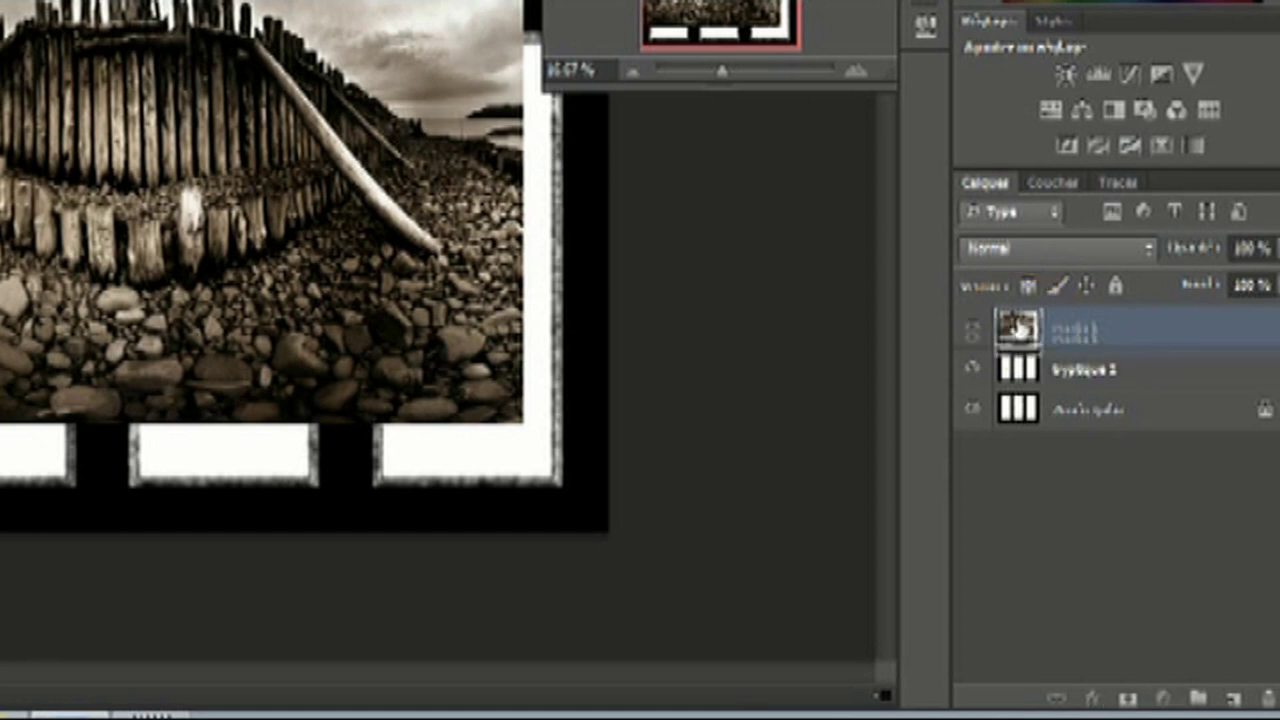
left_click(1020, 391)
left_click(1067, 410)
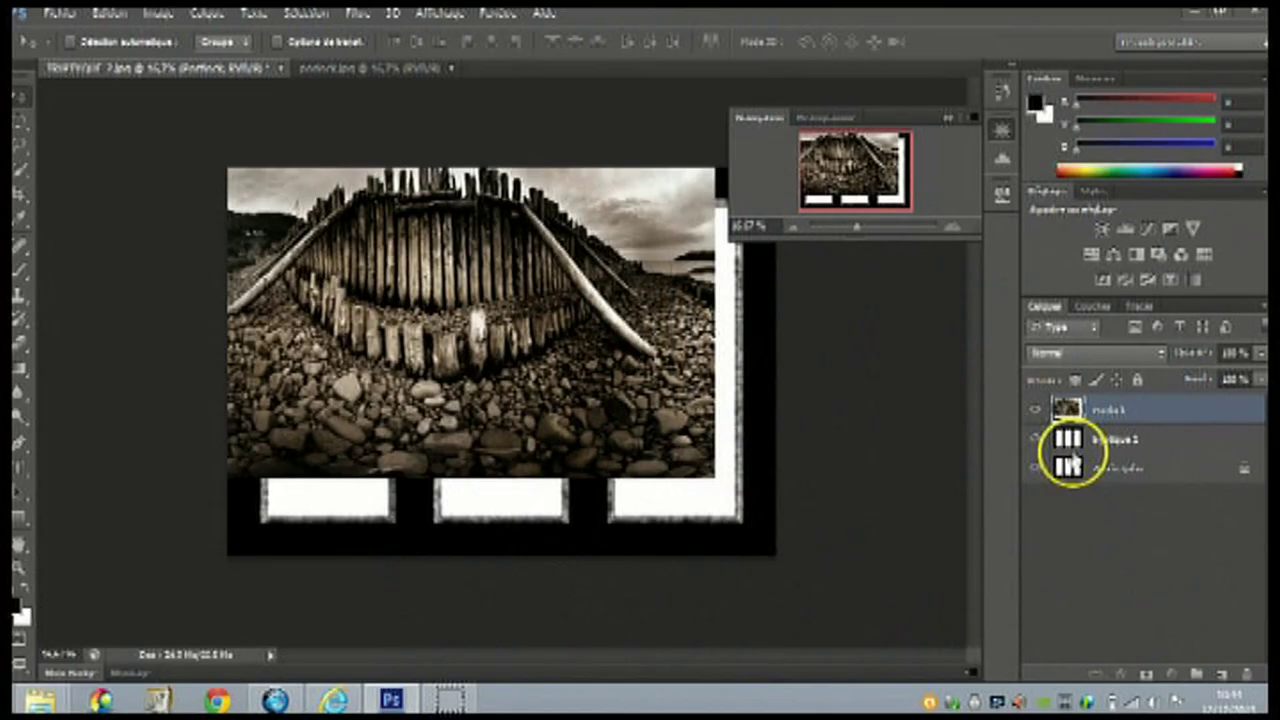
left_click_drag(1074, 457, 1071, 392)
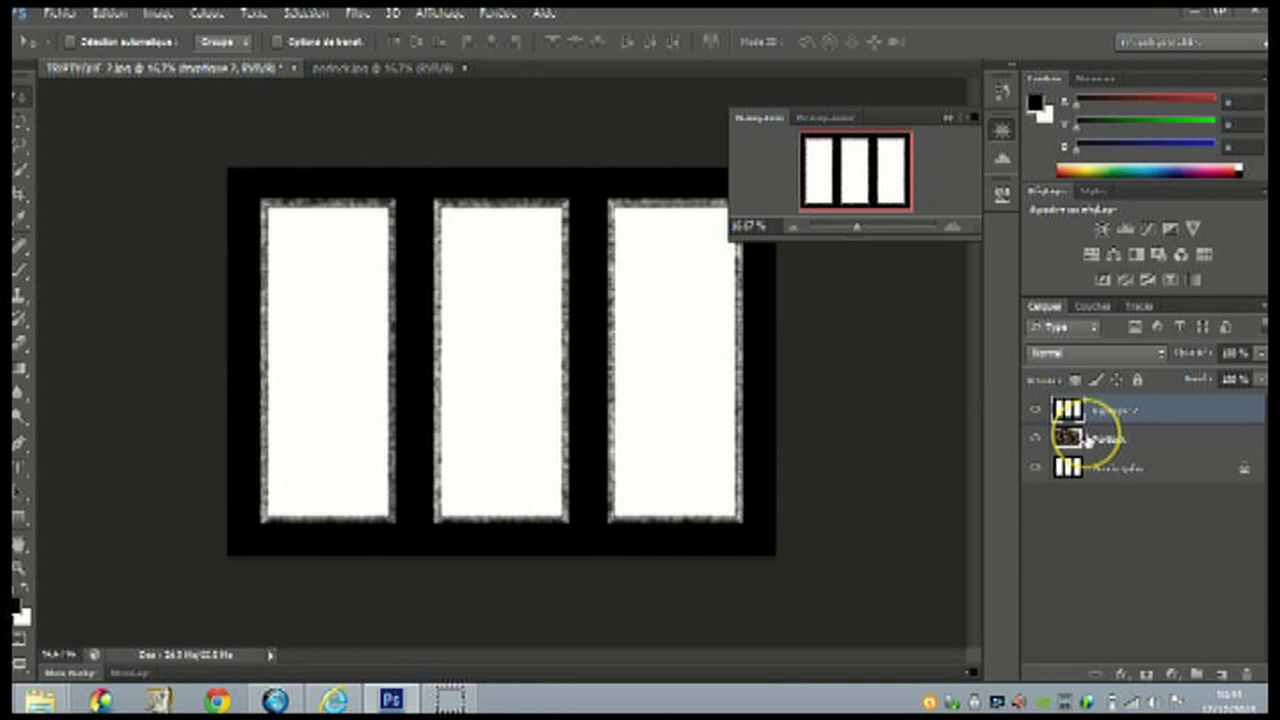
Step: Set the frame layer's blend mode to Obscurcir (Darken) so the photo shows through
left_click(1086, 439)
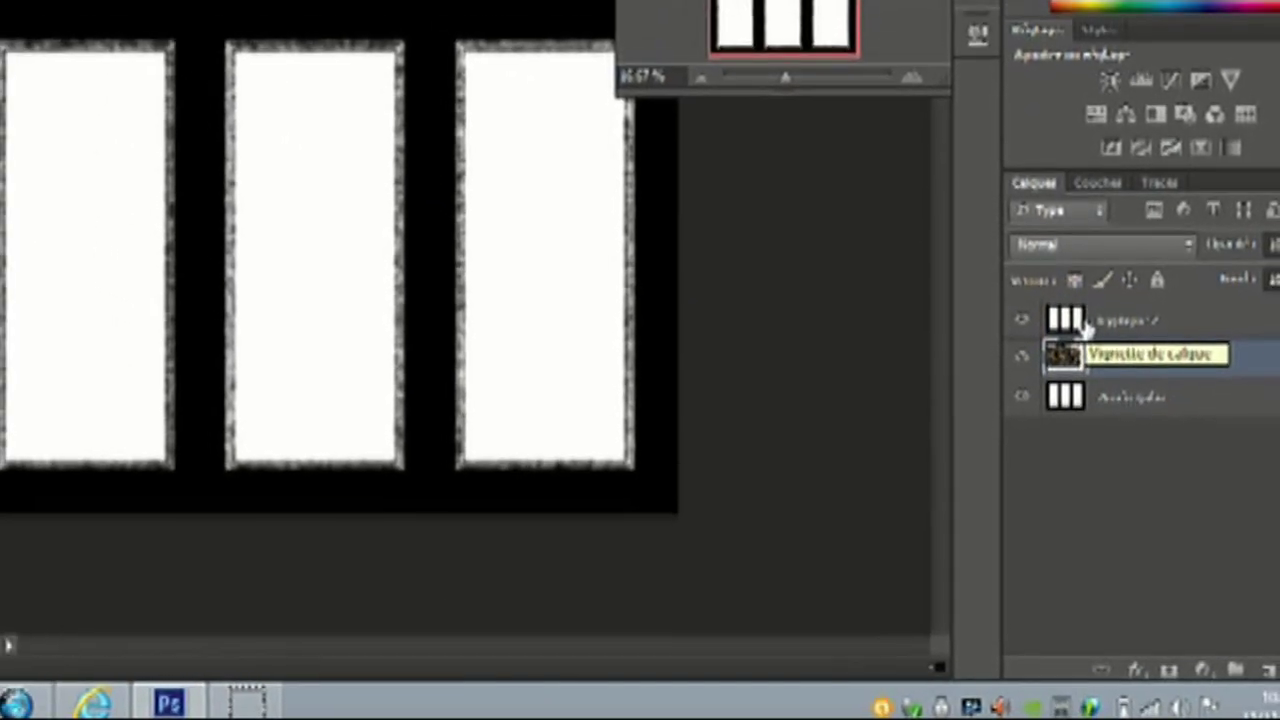
left_click(1085, 330)
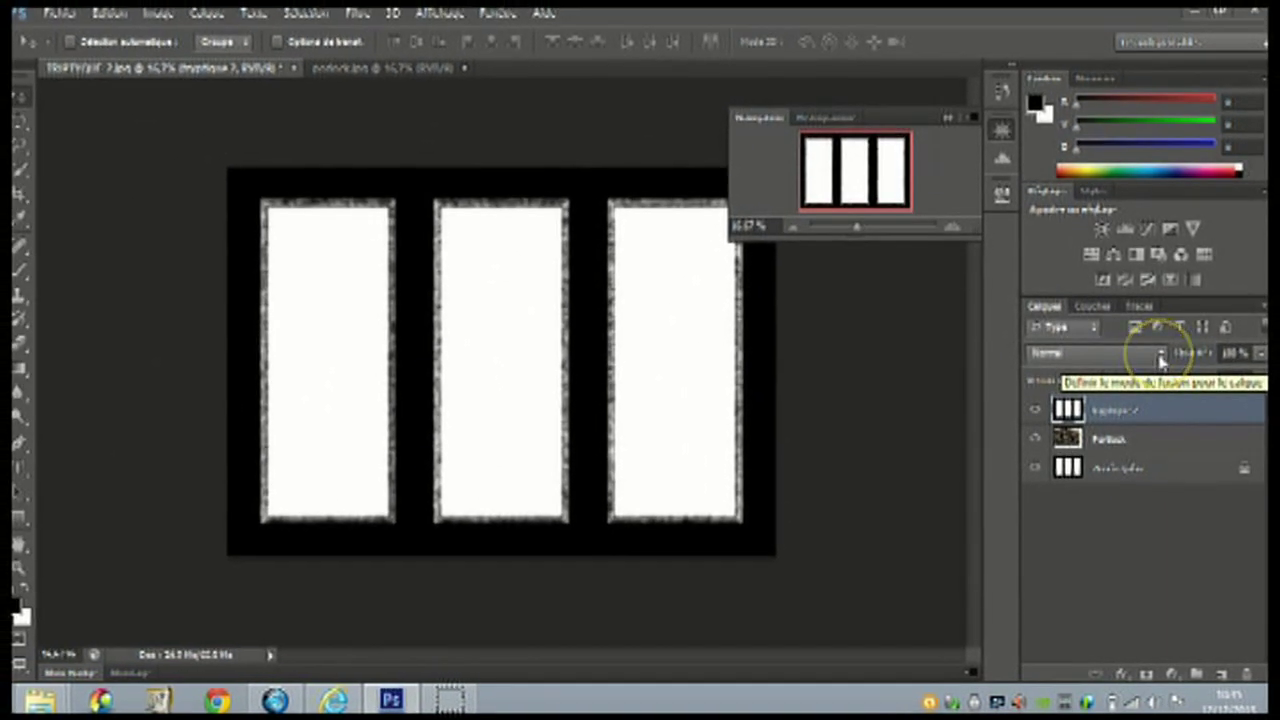
left_click(1160, 355)
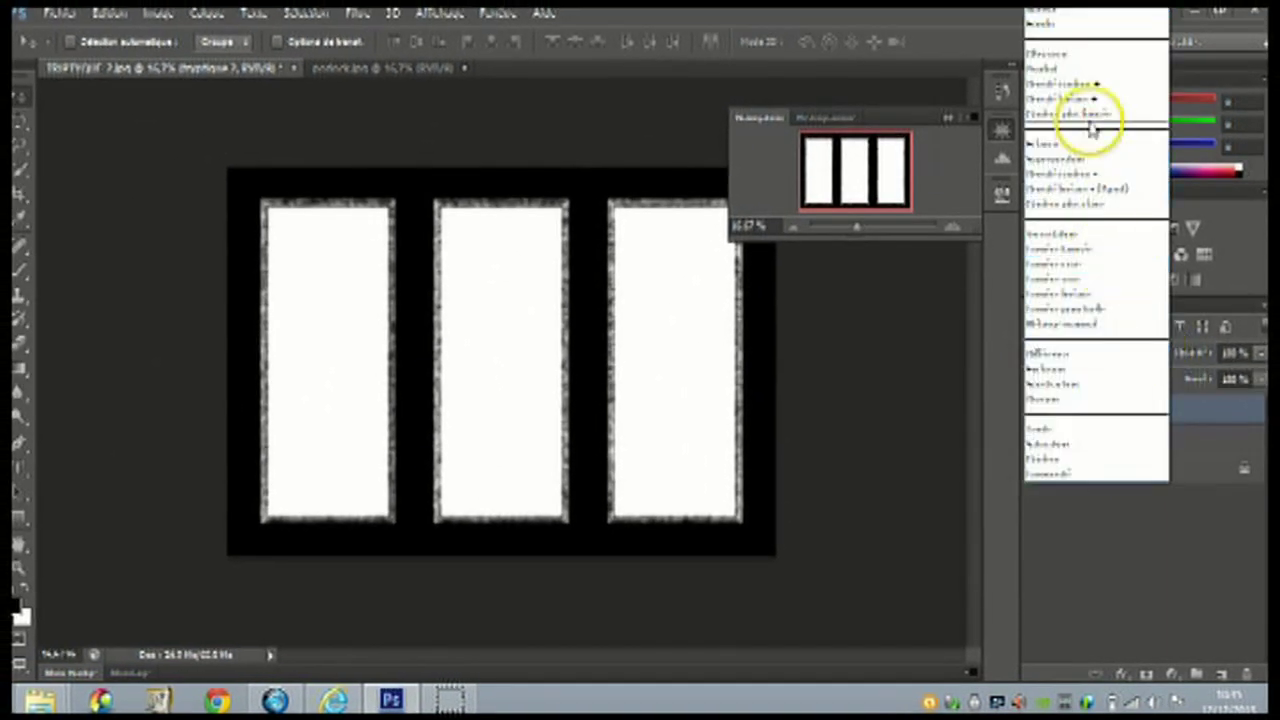
left_click(1059, 54)
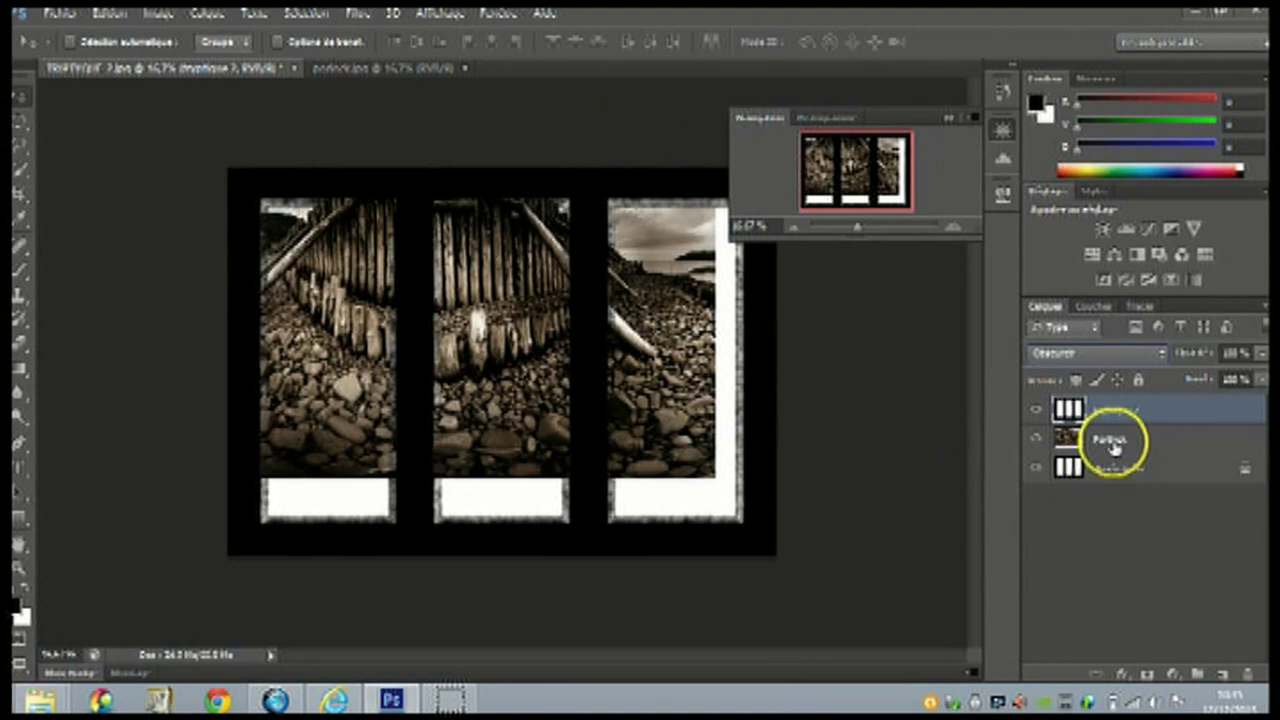
left_click(1115, 442)
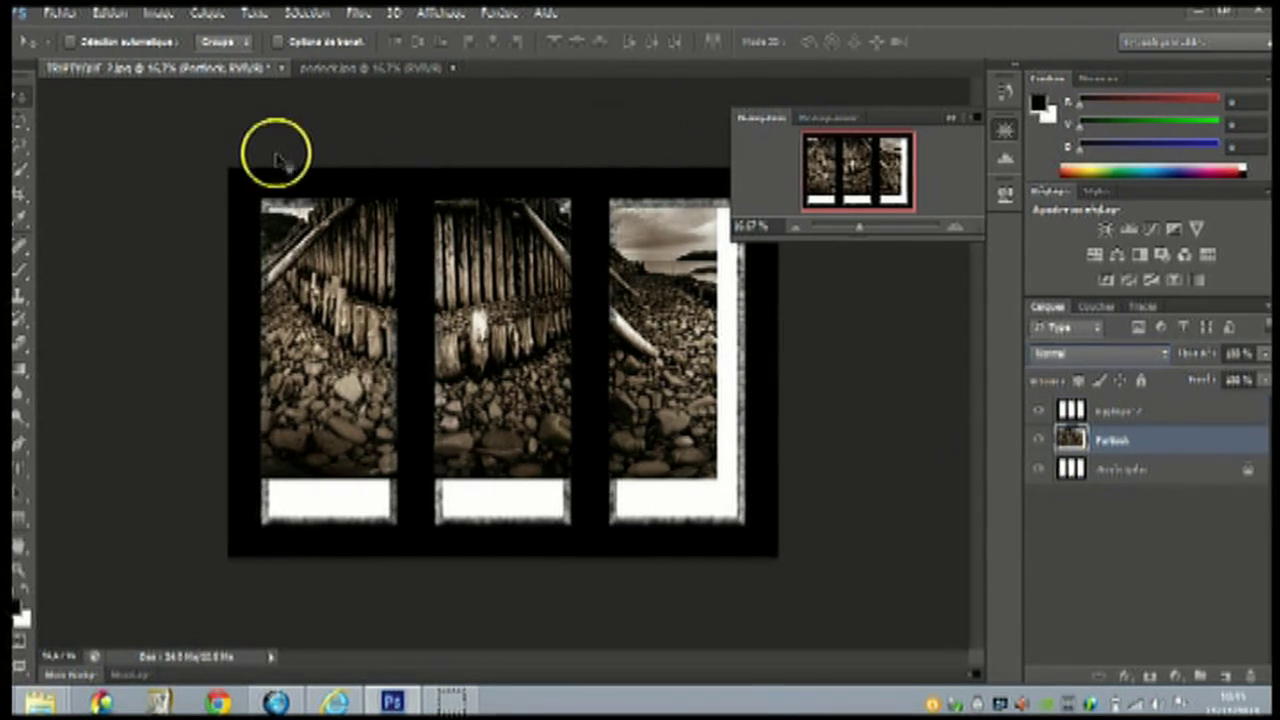
Step: Move the Portlock photo down and free-transform it larger to fill all three windows
left_click_drag(308, 224, 339, 277)
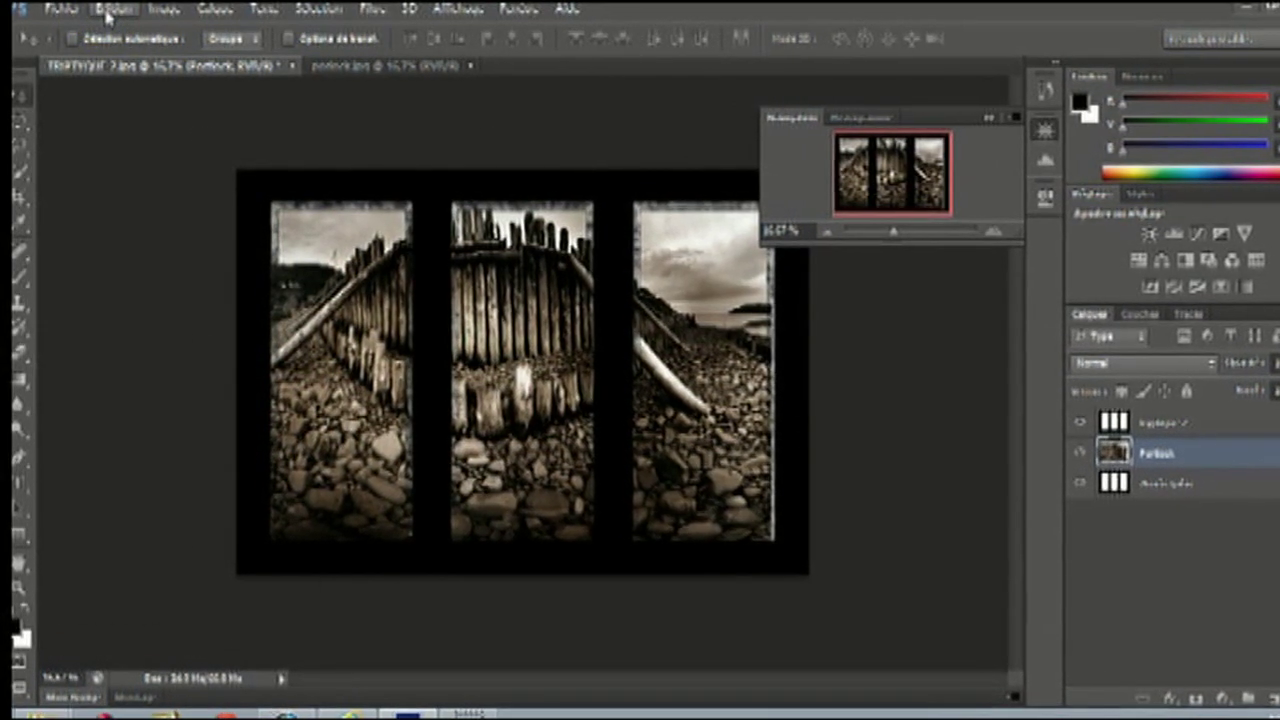
key("ctrl+t")
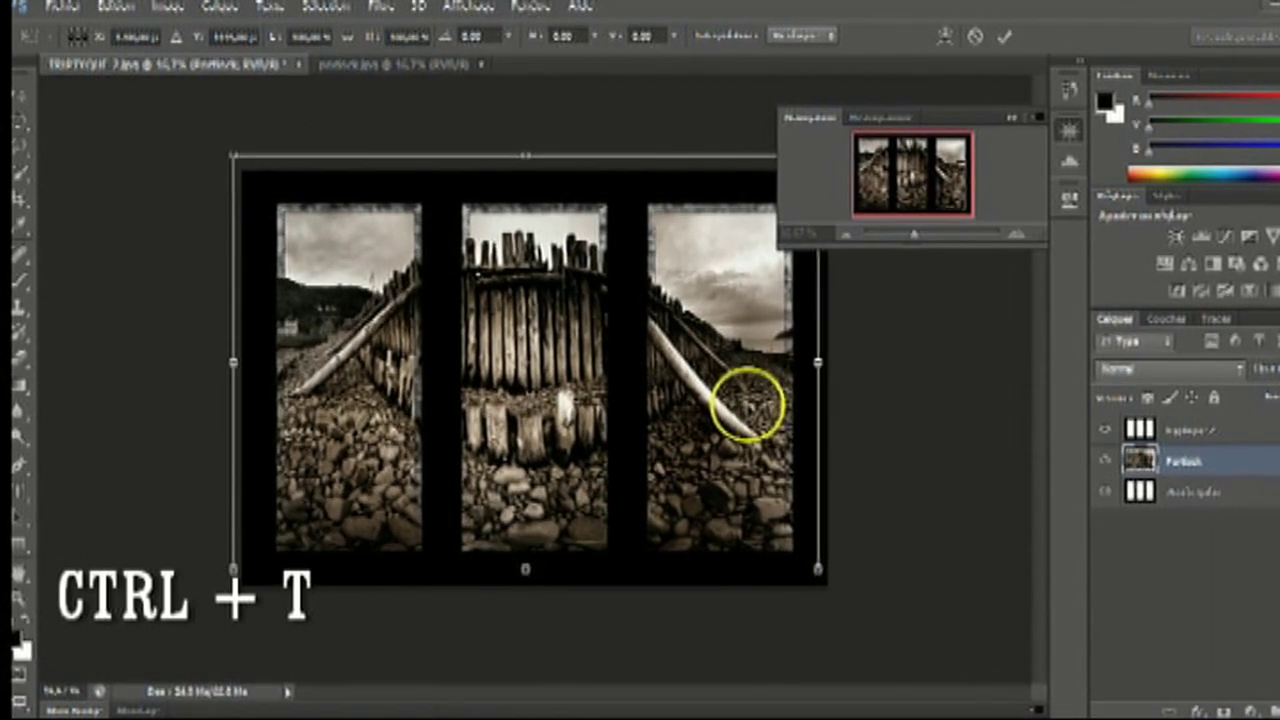
left_click_drag(748, 403, 727, 395)
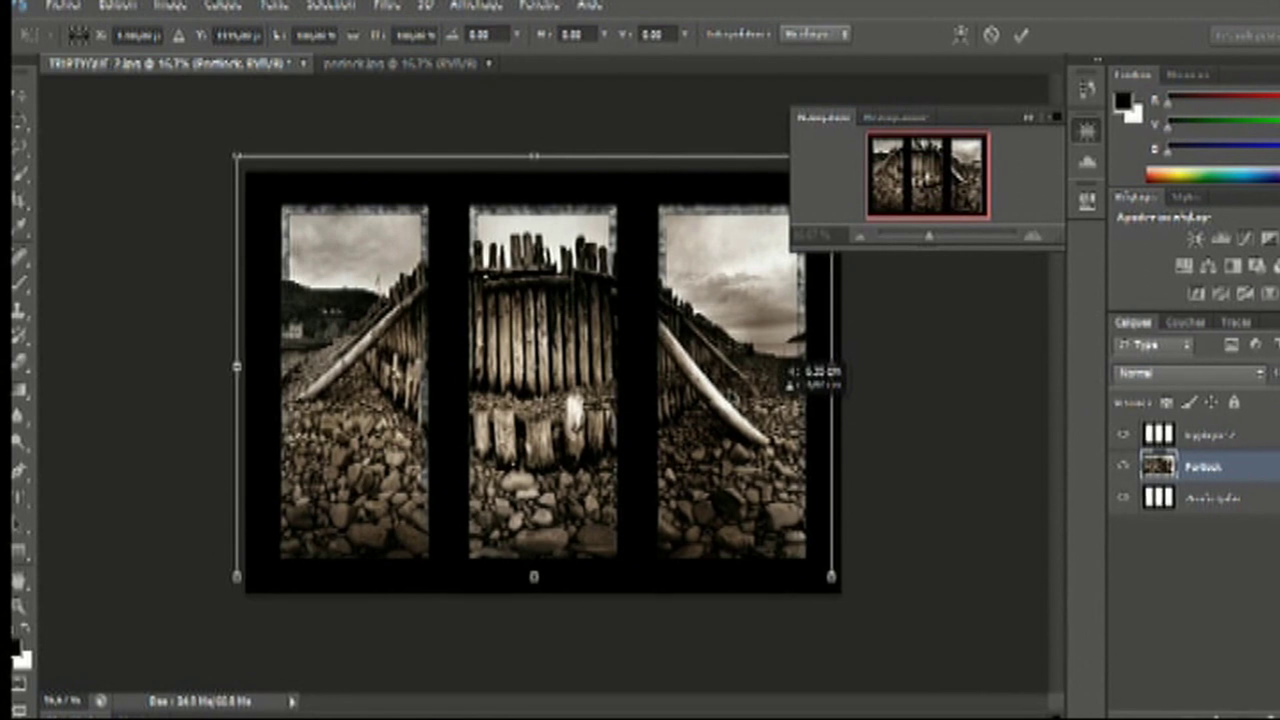
left_click_drag(727, 395, 766, 406)
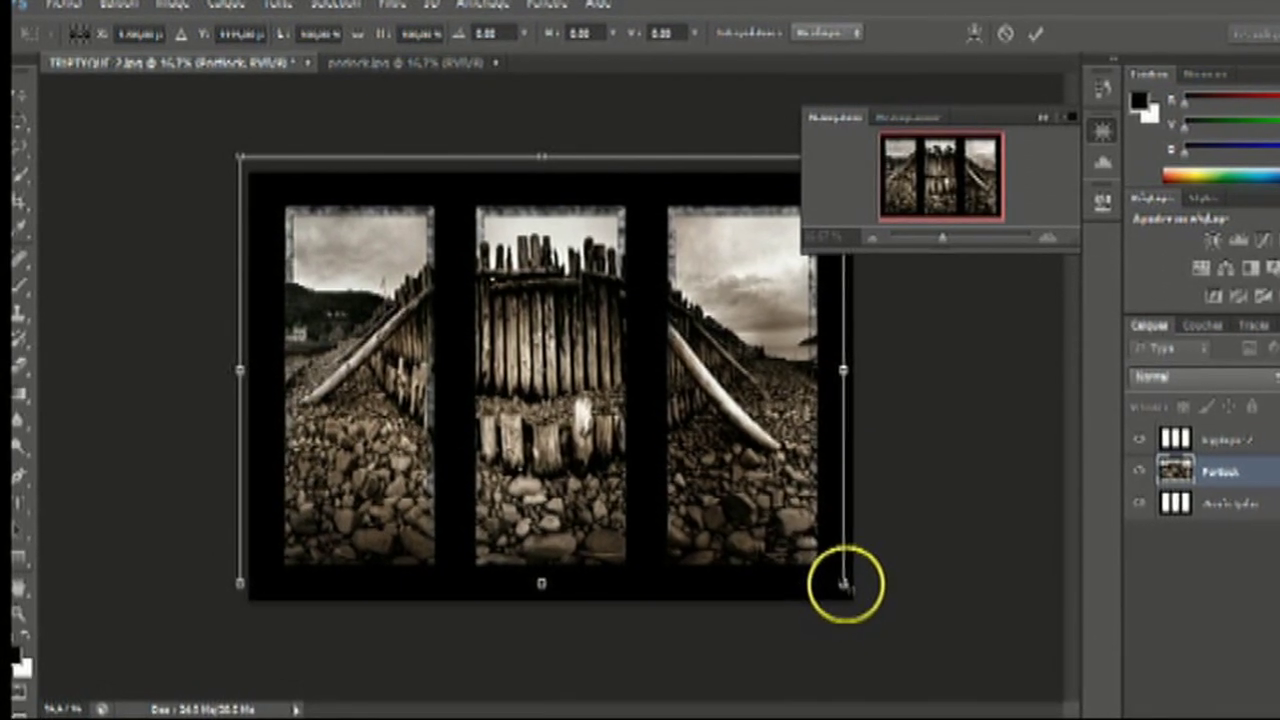
left_click_drag(846, 585, 873, 612)
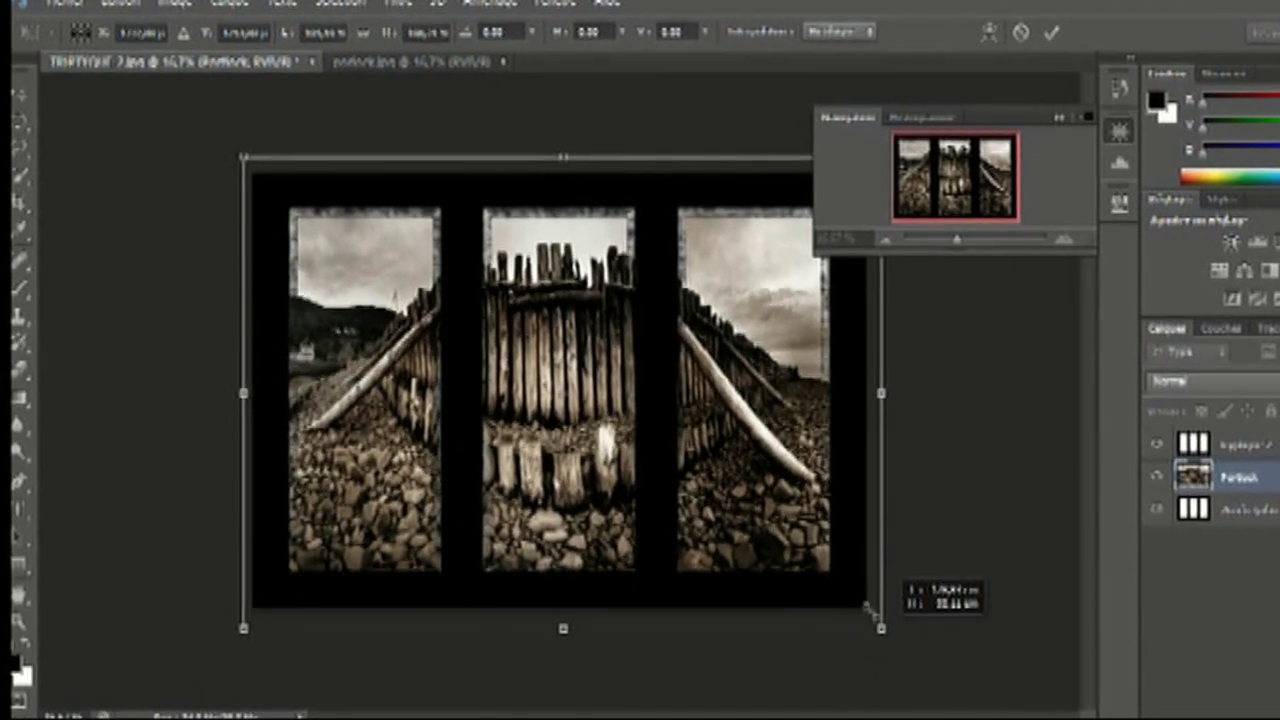
left_click(775, 485)
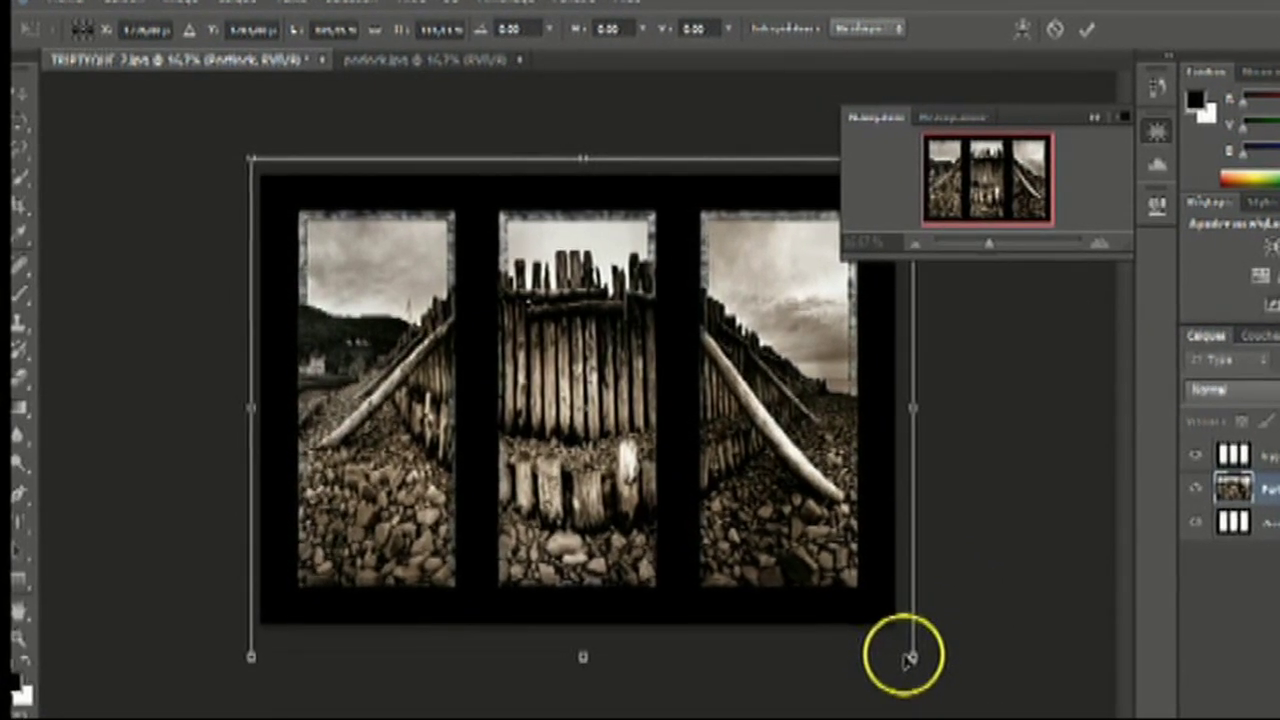
left_click_drag(908, 658, 920, 663)
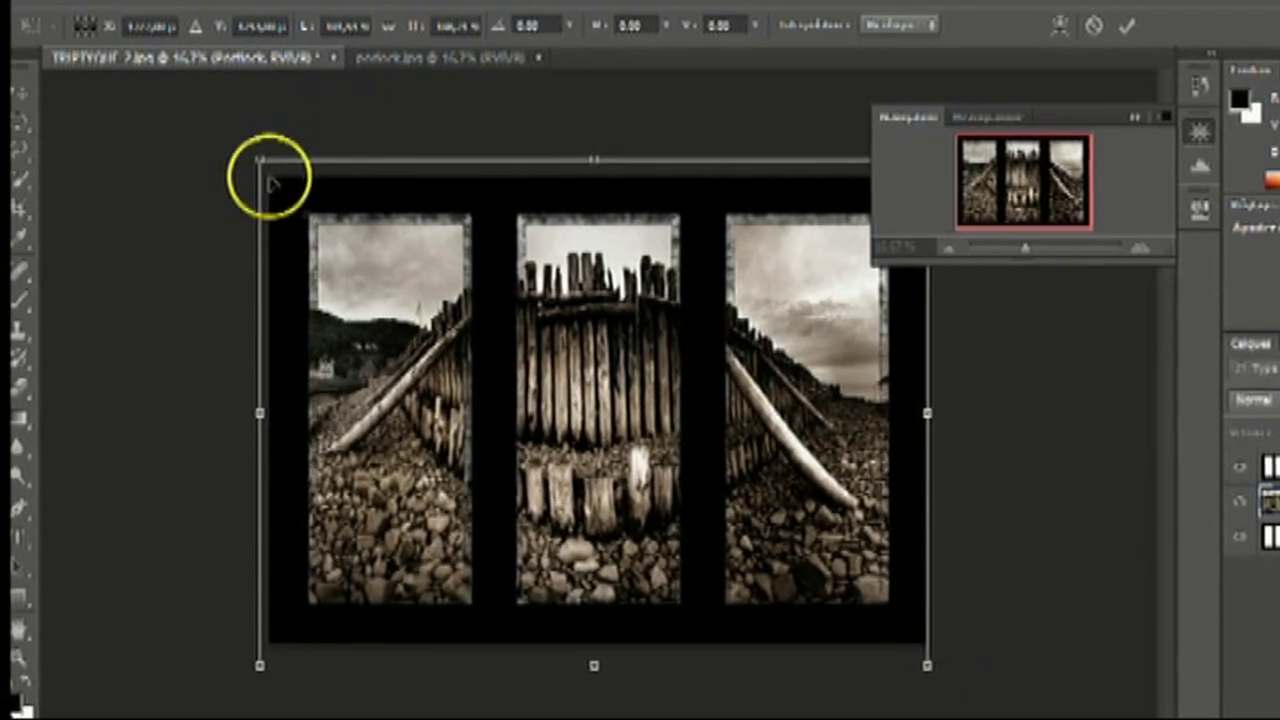
mouse_move(262, 164)
left_mouse_down()
mouse_move(273, 157)
mouse_move(257, 123)
left_mouse_up()
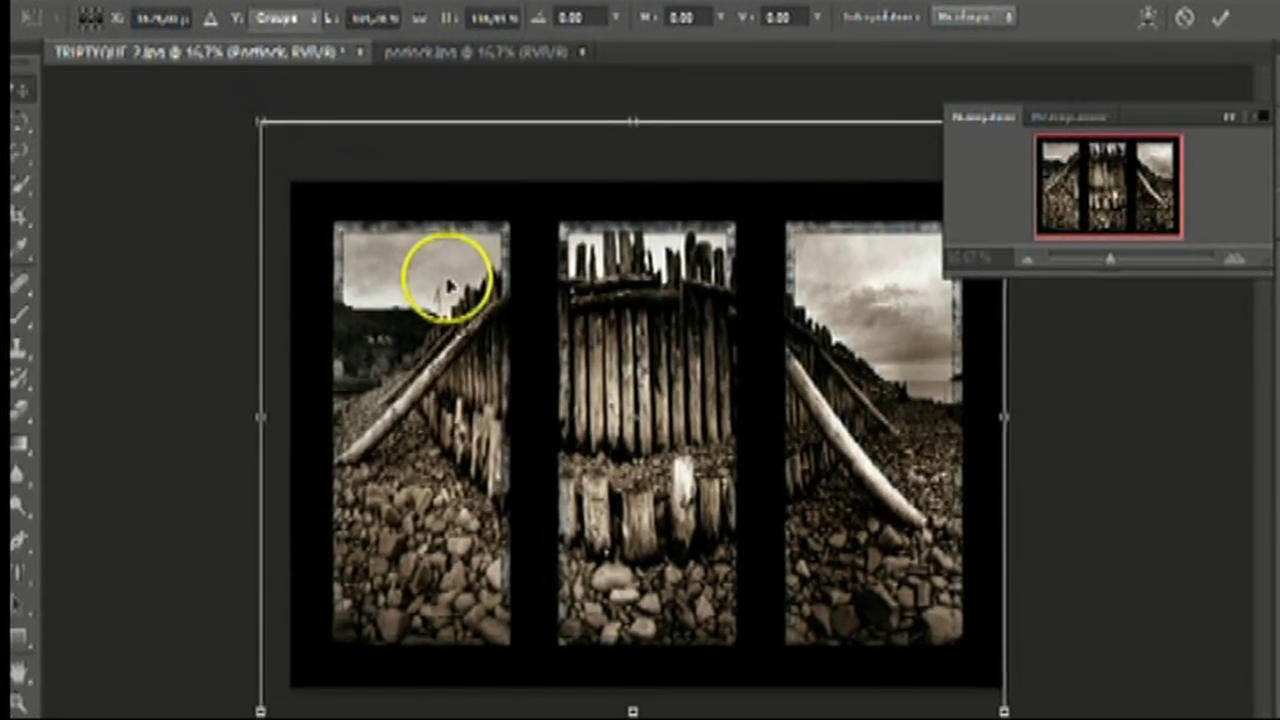
double_click(449, 281)
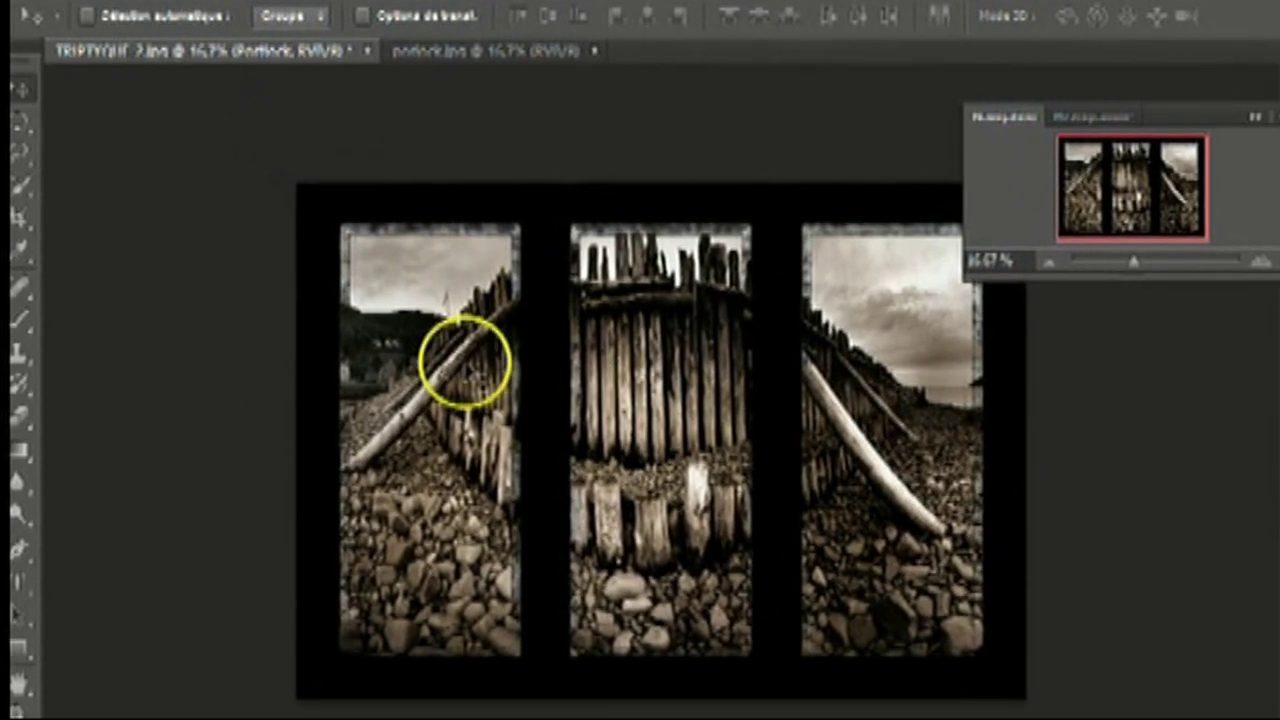